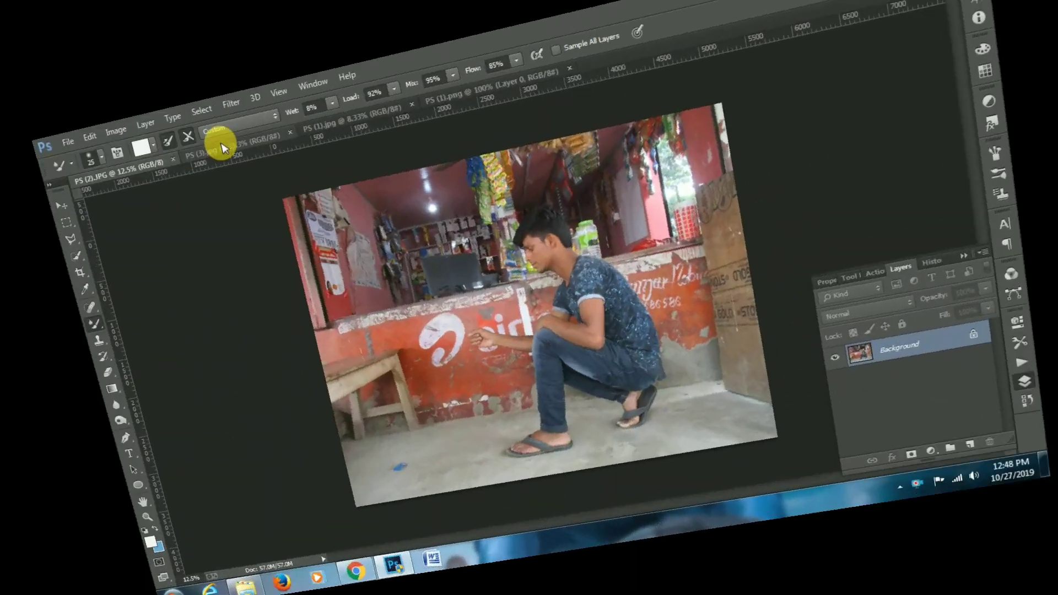
- Review the other open source images and return to the PS (2).JPG photo of the crouching man
{"action": "left_click", "coordinate": [222, 148]}
{"action": "left_click", "coordinate": [353, 119]}
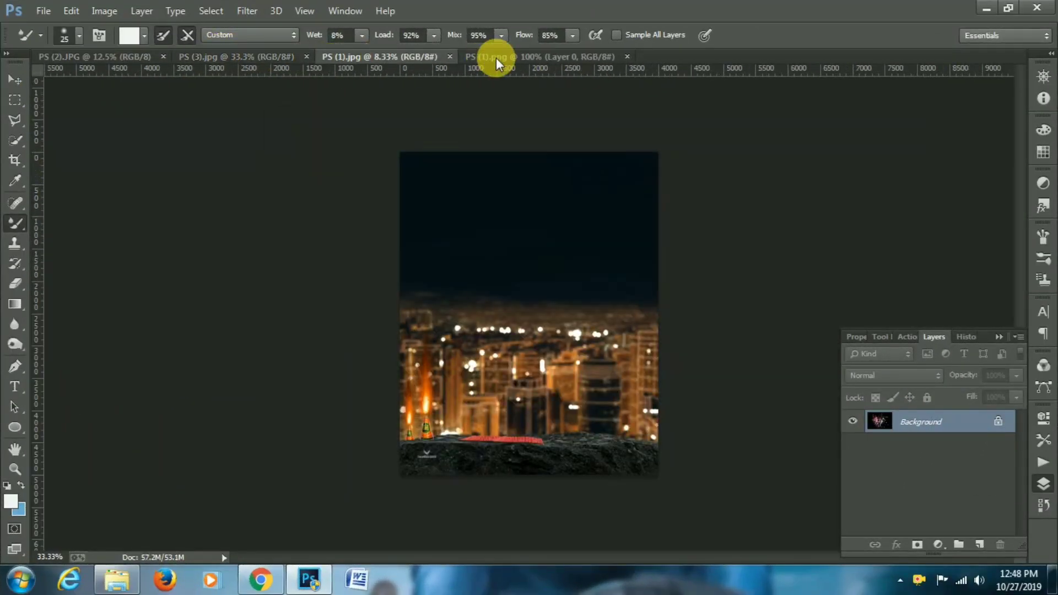
{"action": "left_click", "coordinate": [454, 94]}
{"action": "left_click", "coordinate": [213, 150]}
{"action": "left_click", "coordinate": [86, 179]}
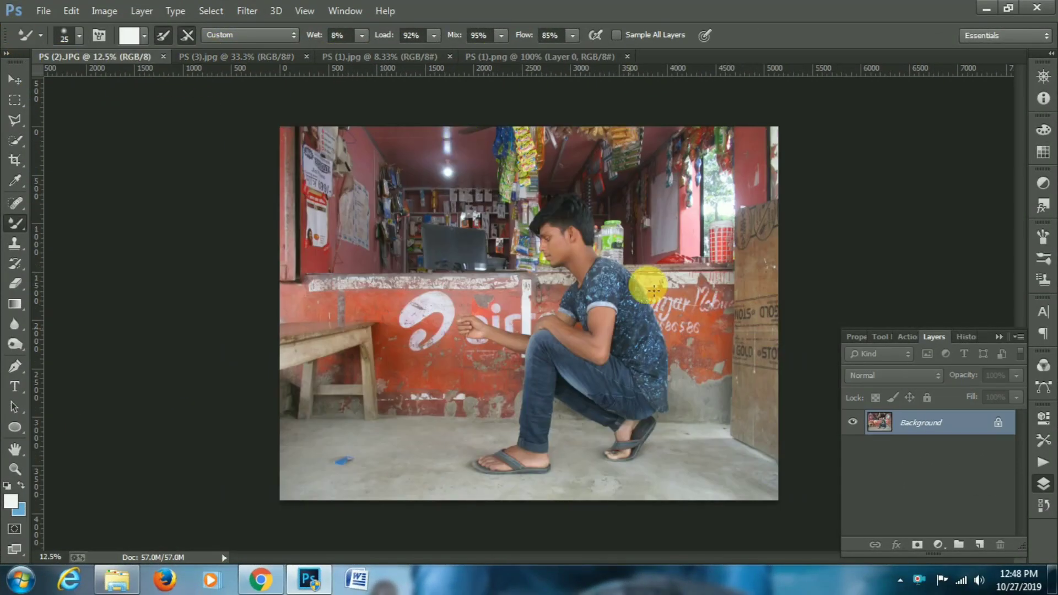
- Crop both sides of the PS (2).JPG photo to a narrow portrait frame around the crouching man
{"action": "left_click", "coordinate": [15, 161]}
{"action": "left_click_drag", "start_coordinate": [288, 323], "coordinate": [349, 319]}
{"action": "left_click_drag", "start_coordinate": [681, 309], "coordinate": [650, 314]}
{"action": "left_click", "coordinate": [712, 36]}
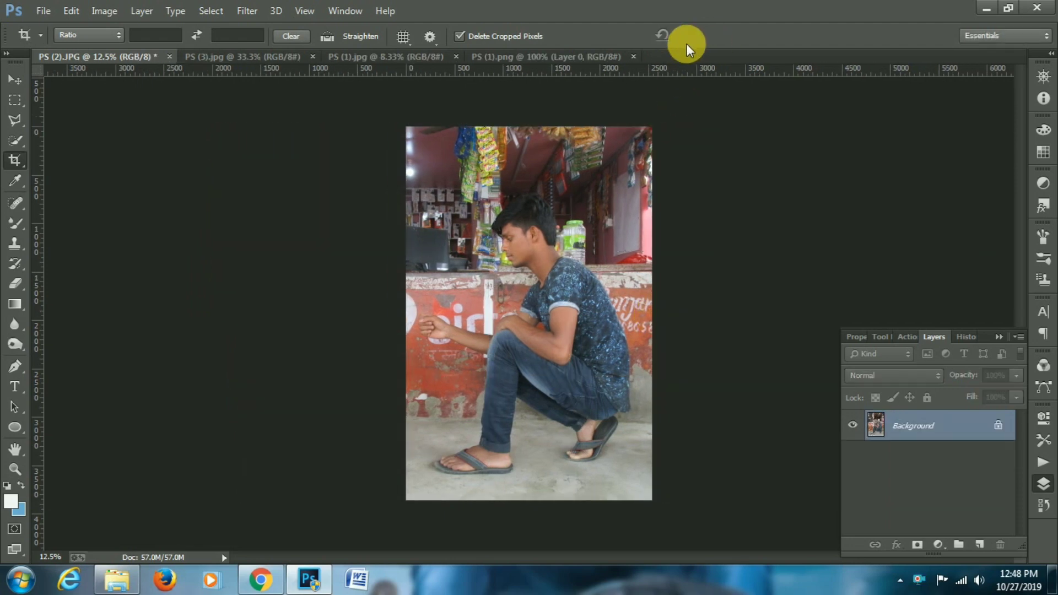
- Apply a Brightness/Contrast adjustment to the photo with Brightness at 20
{"action": "left_click", "coordinate": [10, 367]}
{"action": "key", "text": "i"}
{"action": "left_click", "coordinate": [104, 10]}
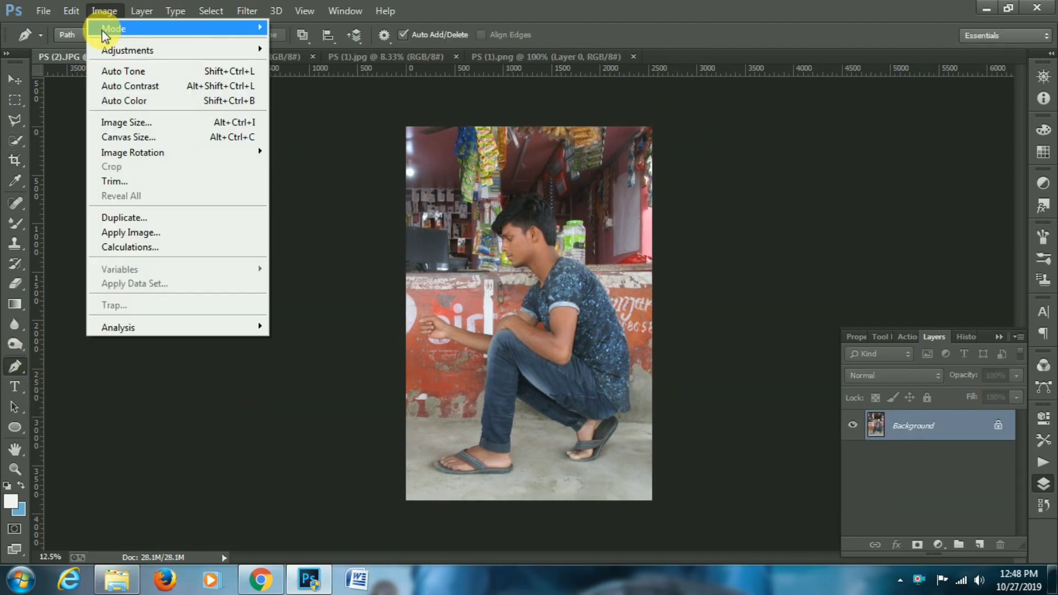
{"action": "mouse_move", "coordinate": [141, 46]}
{"action": "left_click", "coordinate": [322, 44]}
{"action": "left_click_drag", "start_coordinate": [802, 218], "coordinate": [810, 214]}
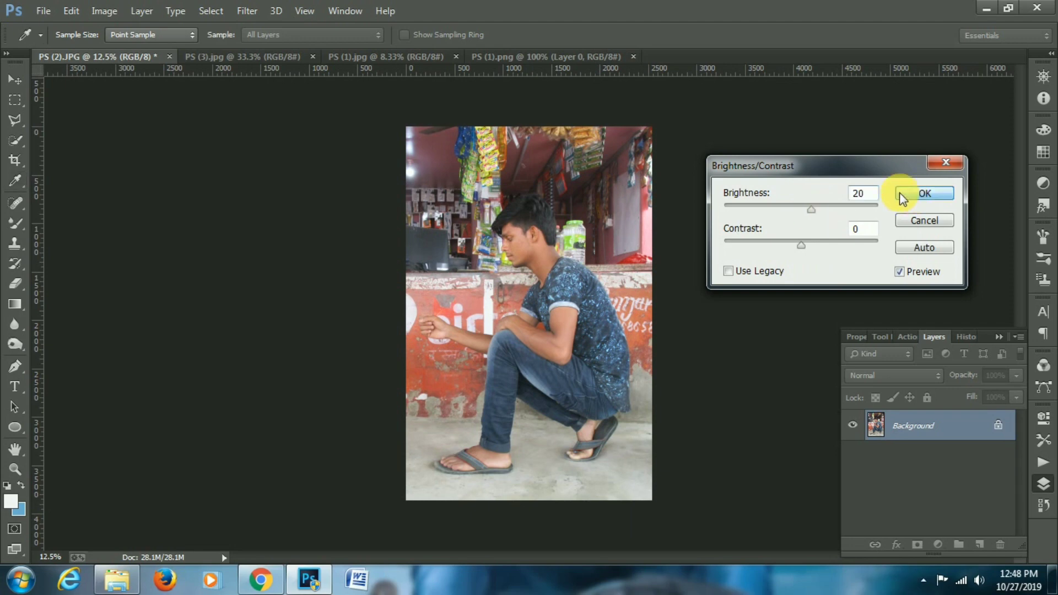
{"action": "left_click", "coordinate": [925, 193]}
- Adjust Selective Color: lower Black to about -39% and reduce Cyan in the Reds, and slightly raise Black in the Blacks
{"action": "left_click", "coordinate": [104, 11]}
{"action": "left_click", "coordinate": [328, 284]}
{"action": "left_click_drag", "start_coordinate": [788, 309], "coordinate": [761, 311]}
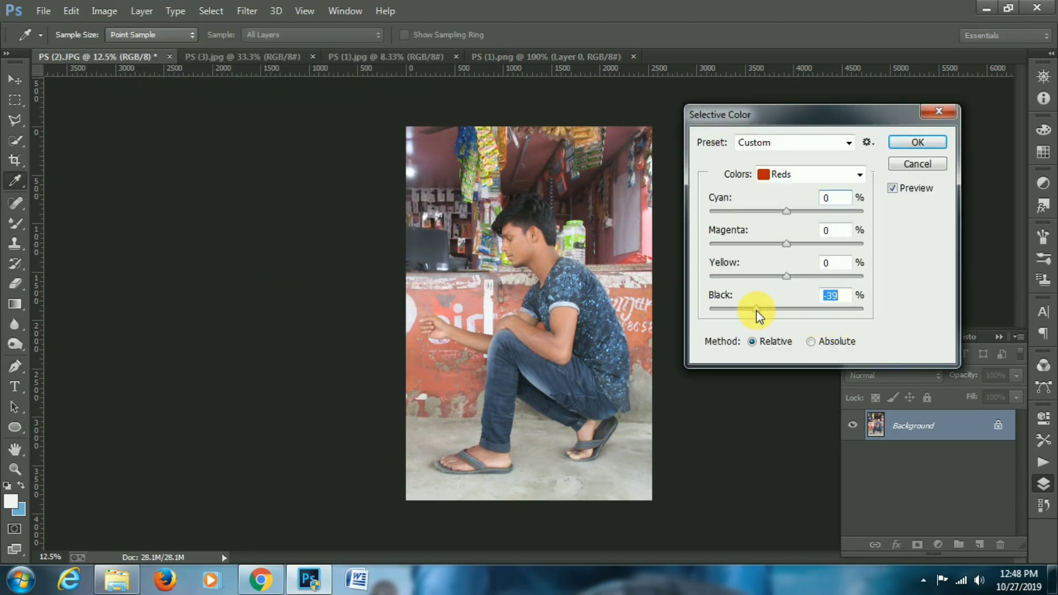
{"action": "left_click_drag", "start_coordinate": [786, 211], "coordinate": [775, 214]}
{"action": "left_click", "coordinate": [778, 174]}
{"action": "left_click", "coordinate": [782, 307]}
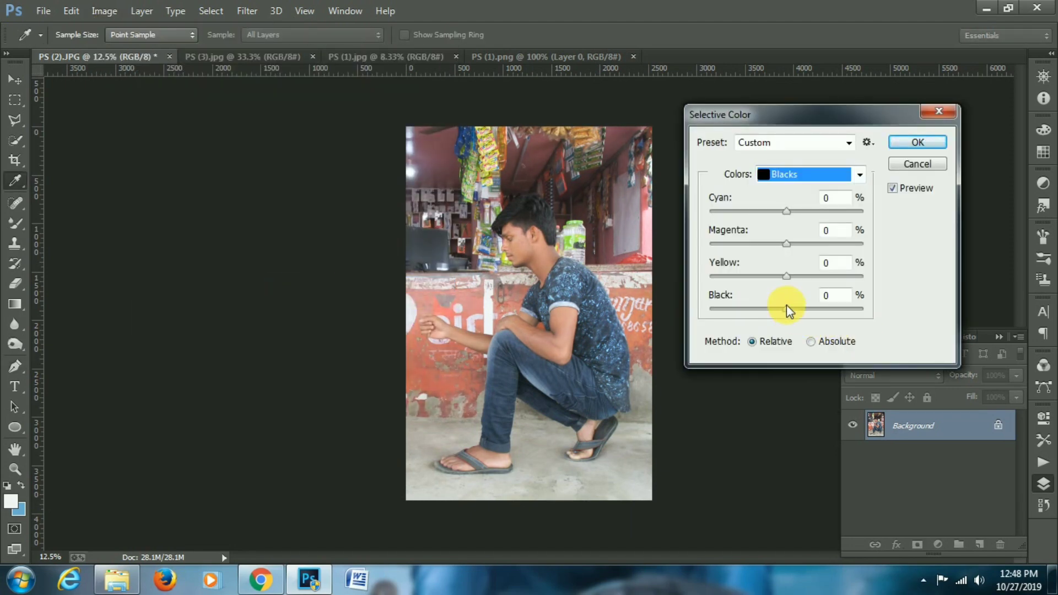
{"action": "left_click_drag", "start_coordinate": [786, 309], "coordinate": [795, 309]}
{"action": "left_click", "coordinate": [918, 164]}
- Trace a closed Pen tool path along the outline of the crouching man, from the hair down to the sandals
{"action": "left_click", "coordinate": [15, 366]}
{"action": "right_click", "coordinate": [15, 366]}
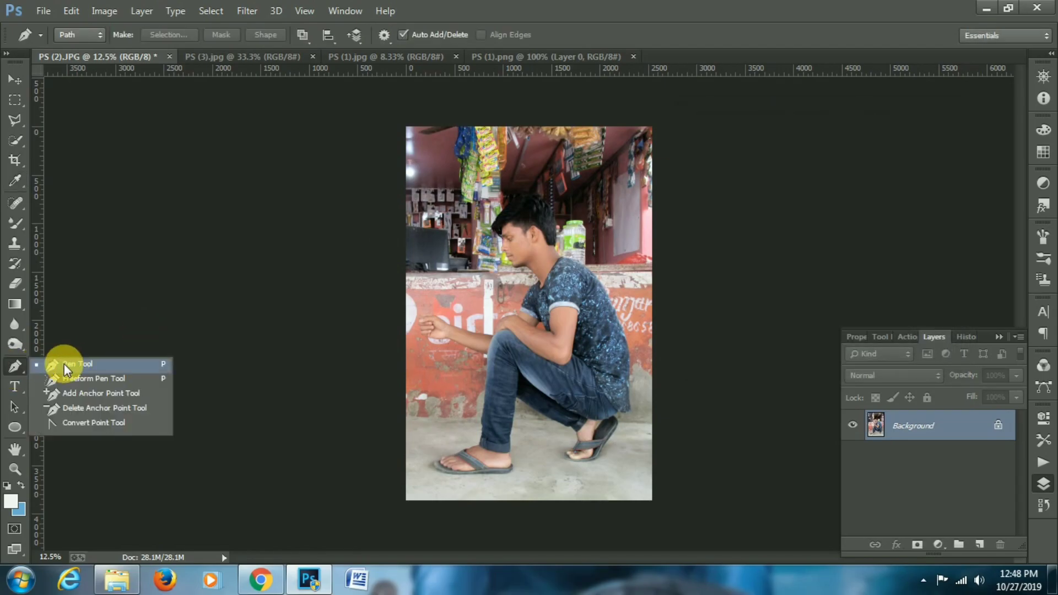
{"action": "left_click", "coordinate": [83, 361]}
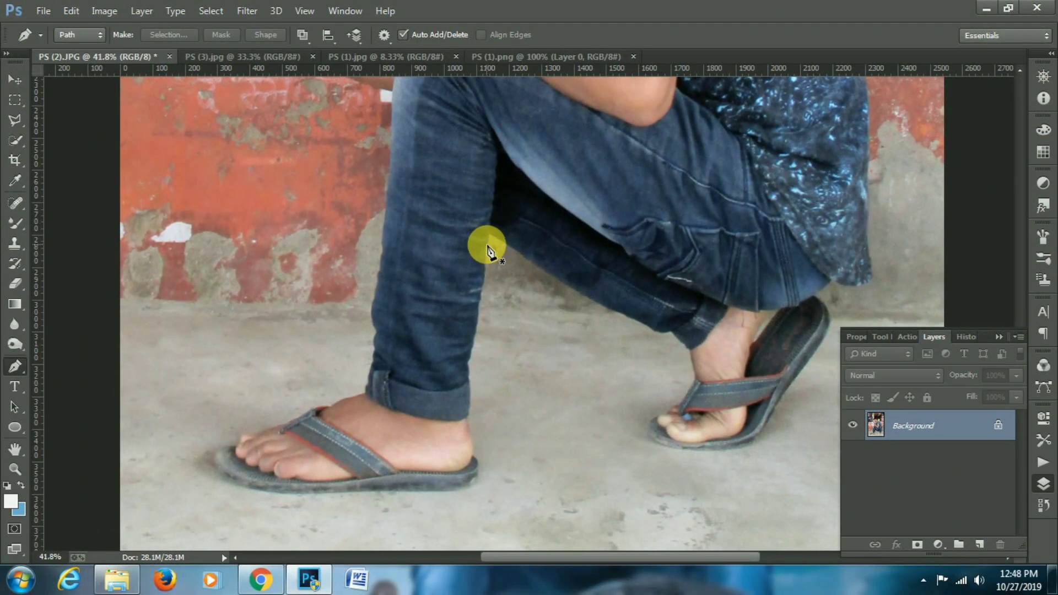
{"action": "left_click", "coordinate": [486, 244]}
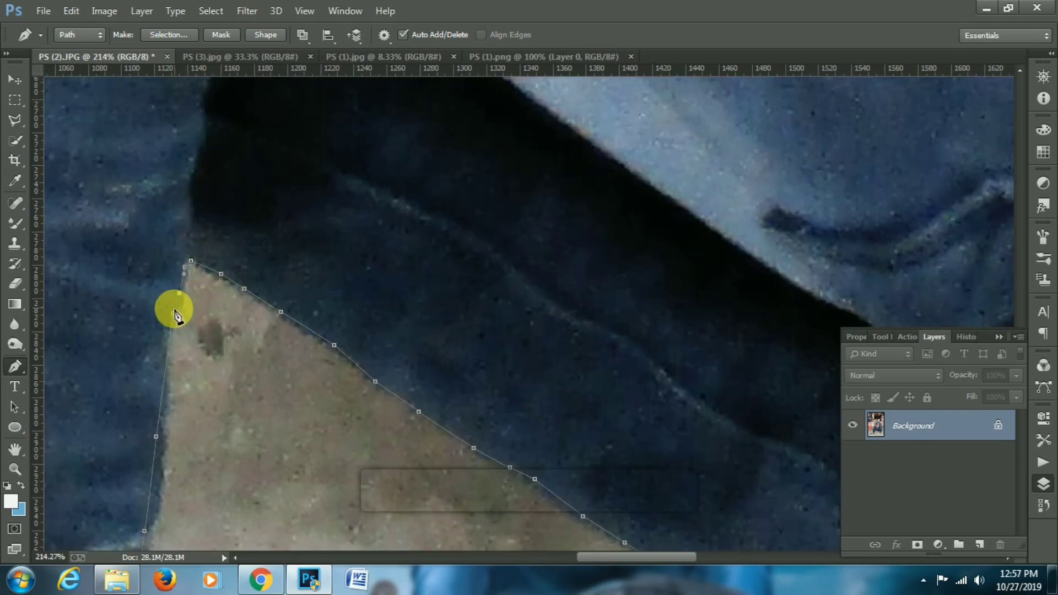
{"action": "scroll", "coordinate": [191, 330], "scroll_direction": "down", "scroll_amount": 10}
{"action": "scroll", "coordinate": [466, 277], "scroll_direction": "up", "scroll_amount": 2}
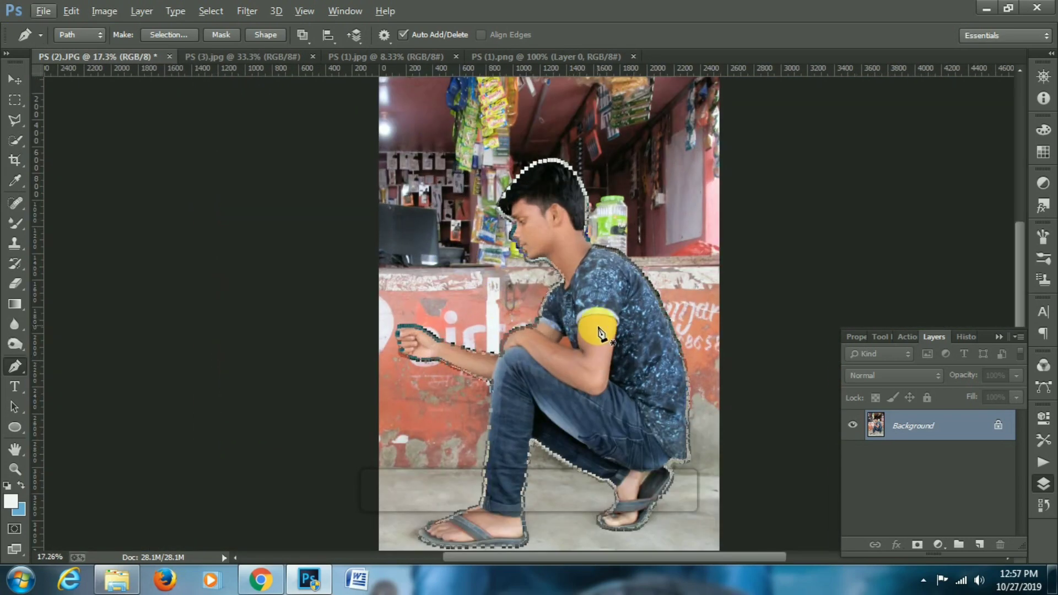
- Convert the path into a selection and add a layer mask that hides the shop background
{"action": "right_click", "coordinate": [598, 324]}
{"action": "left_click", "coordinate": [708, 253]}
{"action": "left_click", "coordinate": [617, 167]}
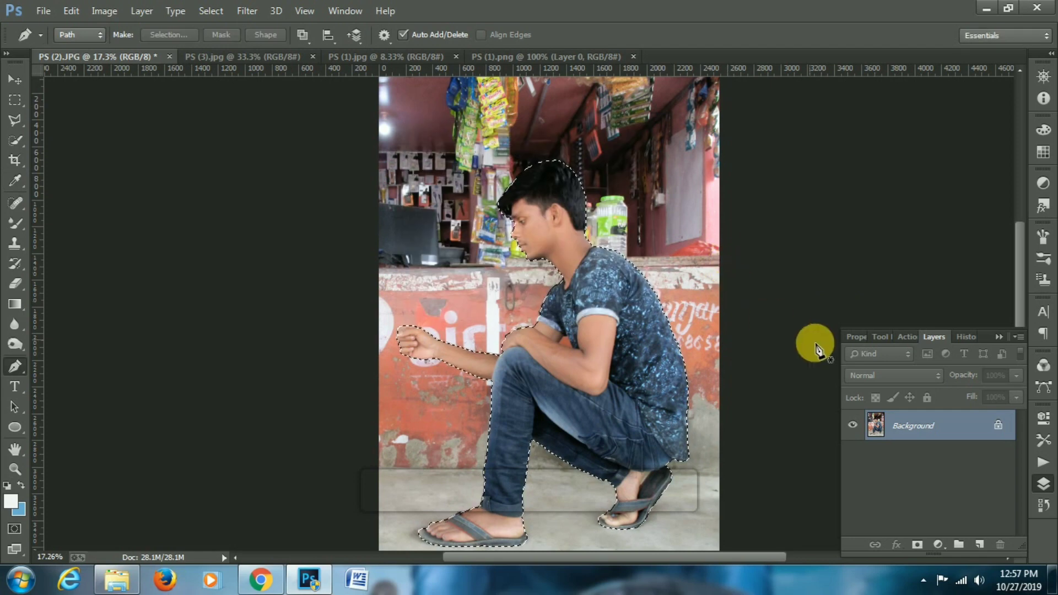
{"action": "scroll", "coordinate": [811, 339], "scroll_direction": "down", "scroll_amount": 1}
{"action": "scroll", "coordinate": [811, 339], "scroll_direction": "down", "scroll_amount": 1}
{"action": "left_click", "coordinate": [916, 545]}
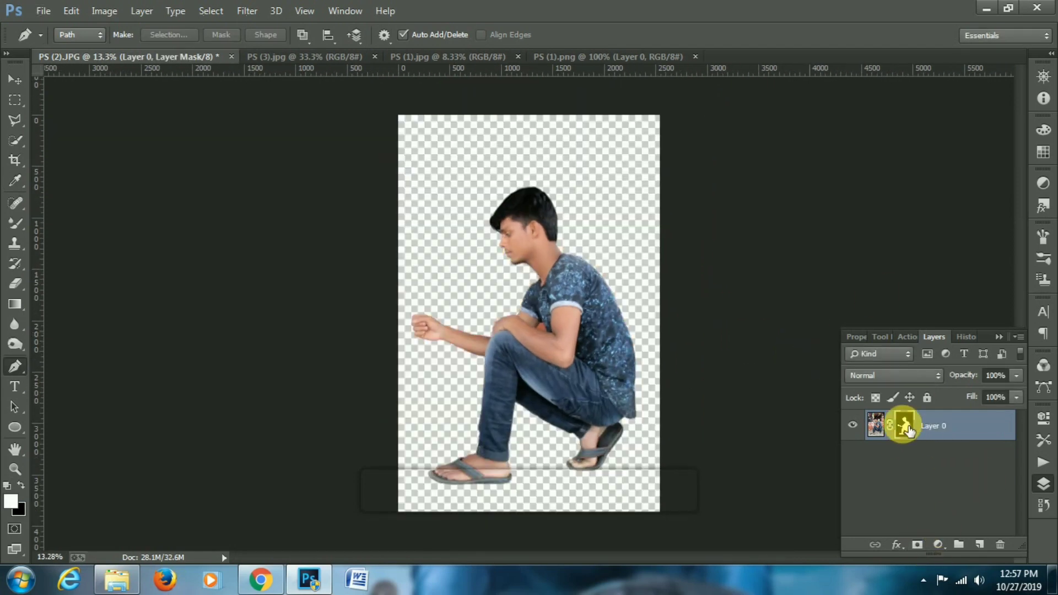
- Refine the layer mask by brushing along the front edge of the hair and setting the edge detection radius to about 1.9 px
{"action": "right_click", "coordinate": [907, 429]}
{"action": "left_click", "coordinate": [905, 389]}
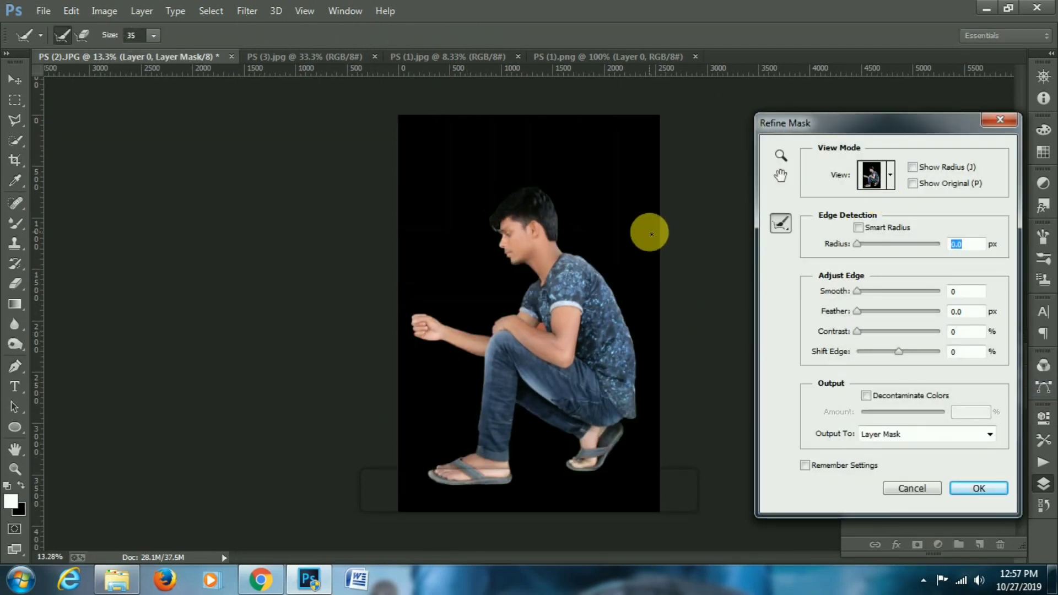
{"action": "key", "text": "ctrl+plus"}
{"action": "key", "text": "ctrl+plus"}
{"action": "key", "text": "ctrl+plus"}
{"action": "key", "text": "ctrl+plus"}
{"action": "key", "text": "ctrl+plus"}
{"action": "key", "text": "ctrl+plus"}
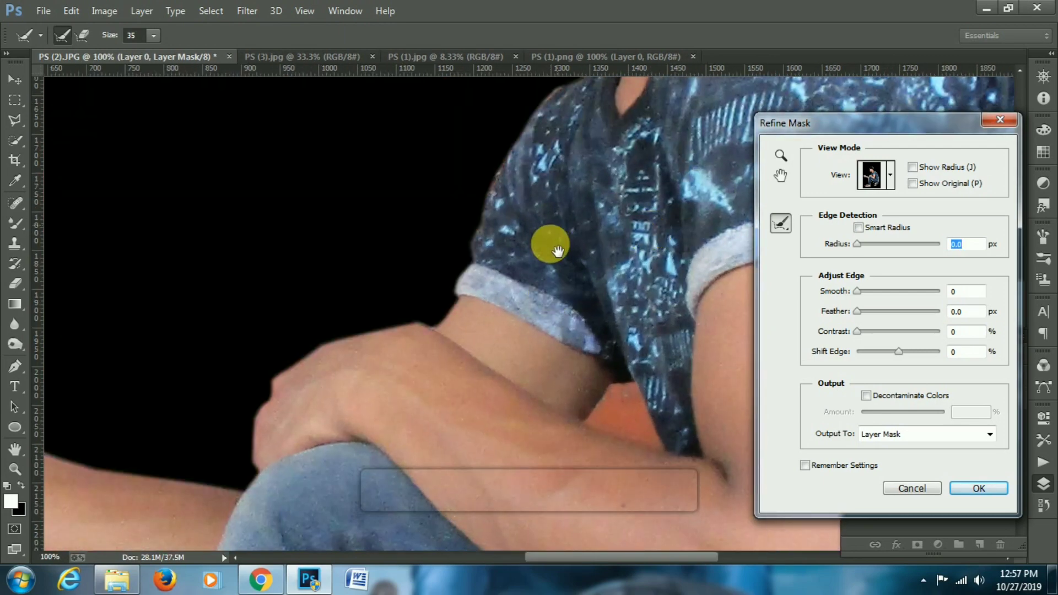
{"action": "mouse_move", "coordinate": [555, 247]}
{"action": "left_mouse_down"}
{"action": "mouse_move", "coordinate": [262, 202]}
{"action": "mouse_move", "coordinate": [262, 237]}
{"action": "mouse_move", "coordinate": [323, 321]}
{"action": "mouse_move", "coordinate": [397, 382]}
{"action": "mouse_move", "coordinate": [344, 245]}
{"action": "left_mouse_up"}
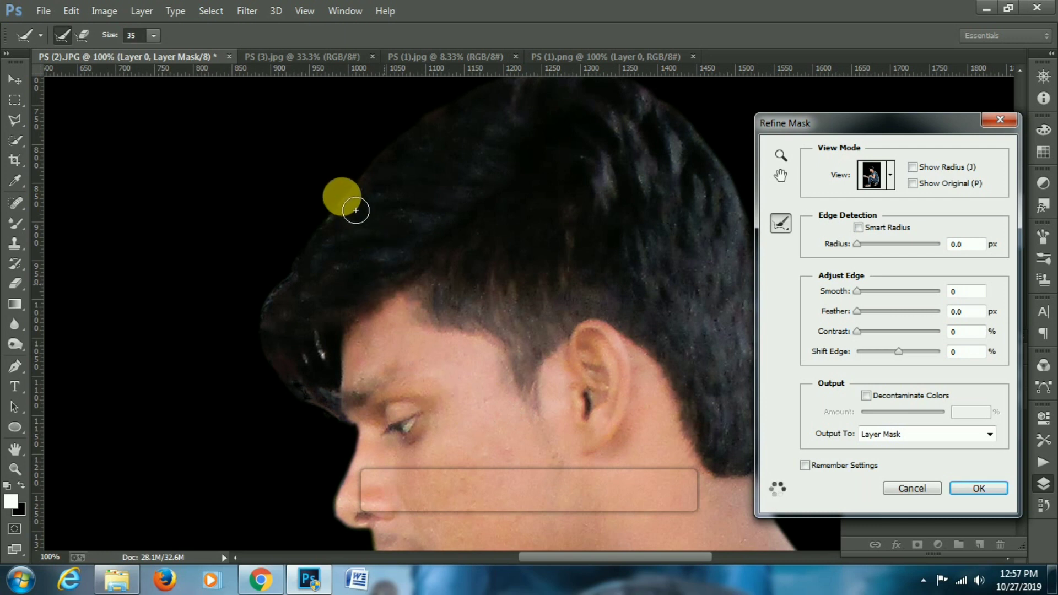
{"action": "mouse_move", "coordinate": [355, 210]}
{"action": "left_mouse_down"}
{"action": "mouse_move", "coordinate": [283, 313]}
{"action": "mouse_move", "coordinate": [278, 347]}
{"action": "mouse_move", "coordinate": [390, 398]}
{"action": "left_mouse_up"}
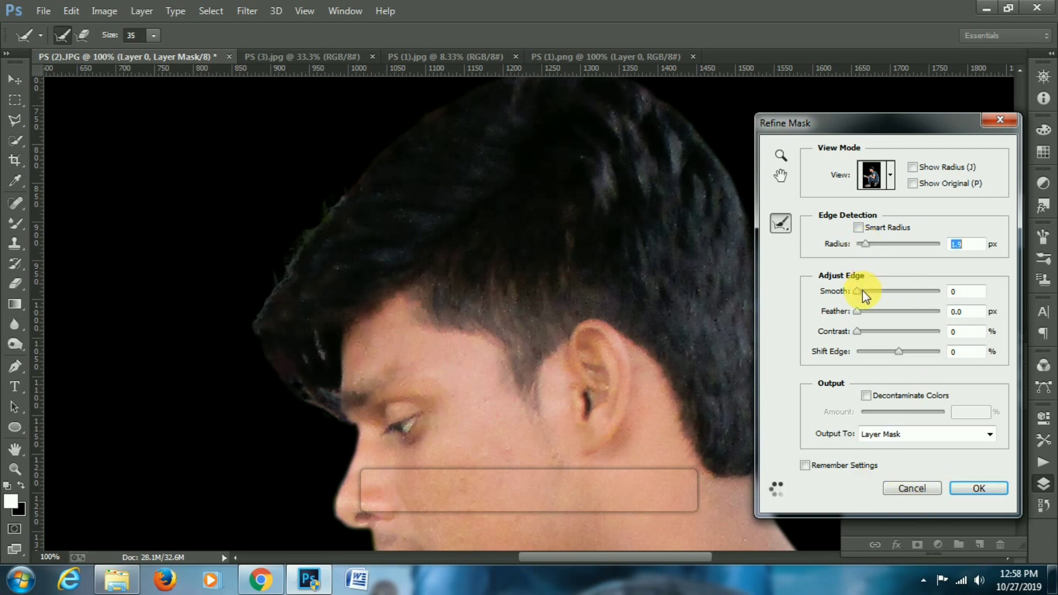
{"action": "left_click", "coordinate": [991, 495]}
{"action": "key", "text": "p"}
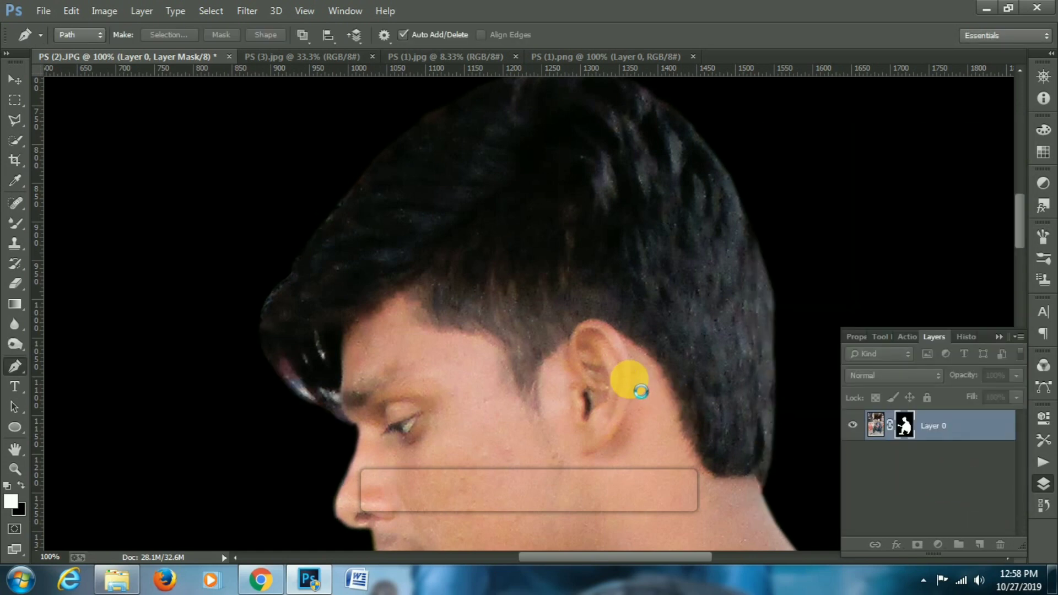
- Outline the orange wall patch between the arm and the shirt with the Polygonal Lasso, remove it, and deselect
{"action": "scroll", "coordinate": [629, 380], "scroll_direction": "down", "scroll_amount": 7}
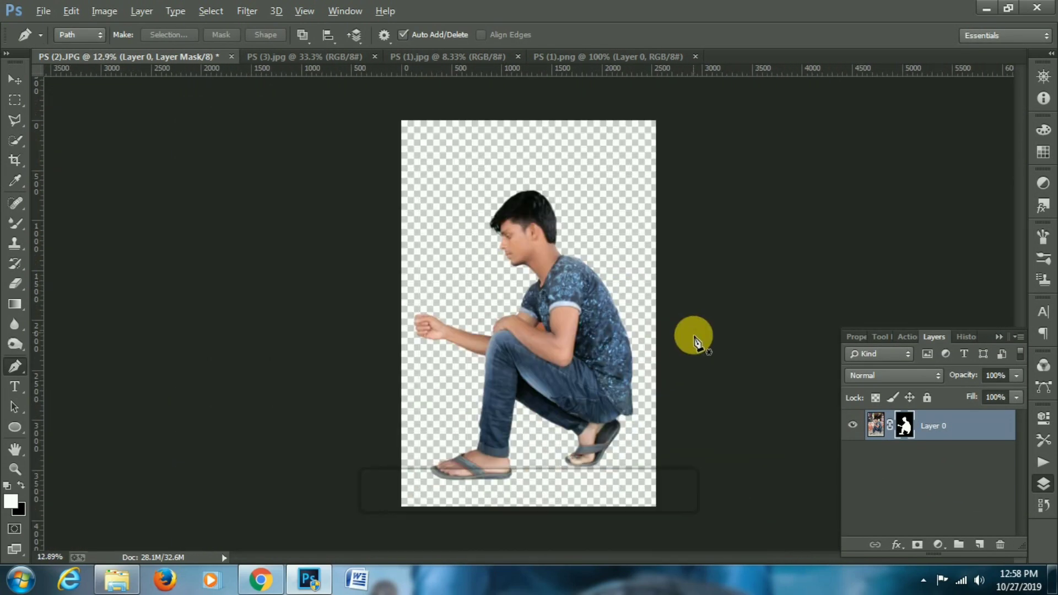
{"action": "scroll", "coordinate": [688, 343], "scroll_direction": "up", "scroll_amount": 1}
{"action": "right_click", "coordinate": [907, 429]}
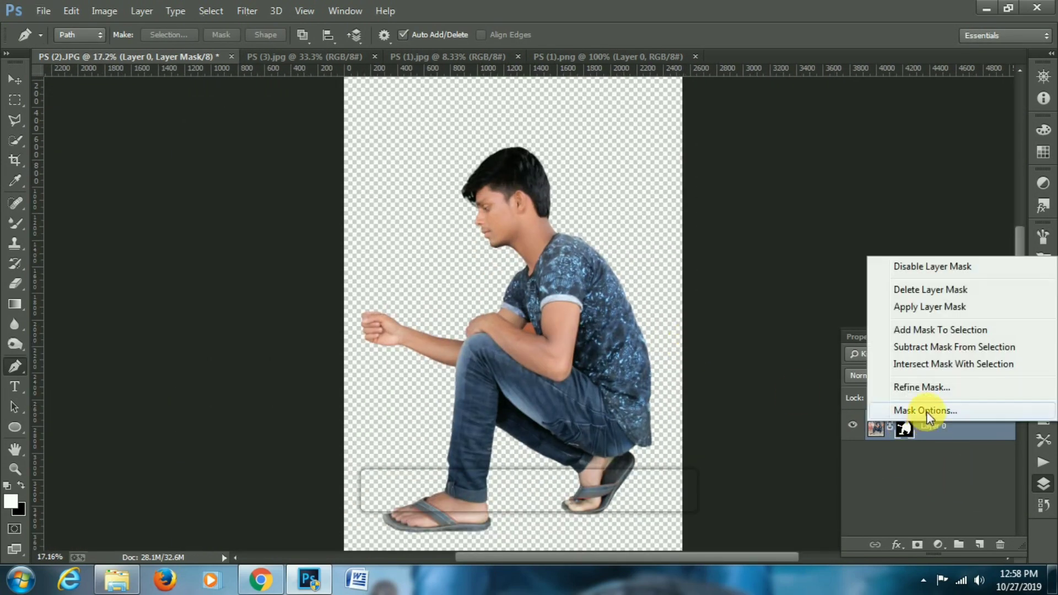
{"action": "left_click", "coordinate": [806, 264]}
{"action": "left_click", "coordinate": [15, 119]}
{"action": "scroll", "coordinate": [527, 335], "scroll_direction": "up", "scroll_amount": 7}
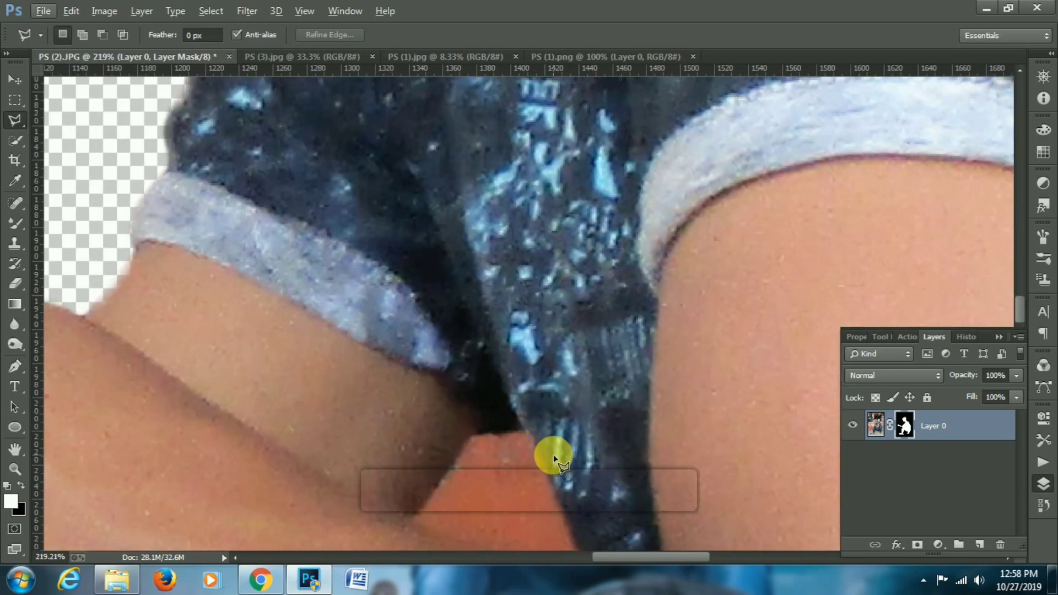
{"action": "left_click_drag", "start_coordinate": [555, 459], "coordinate": [448, 274]}
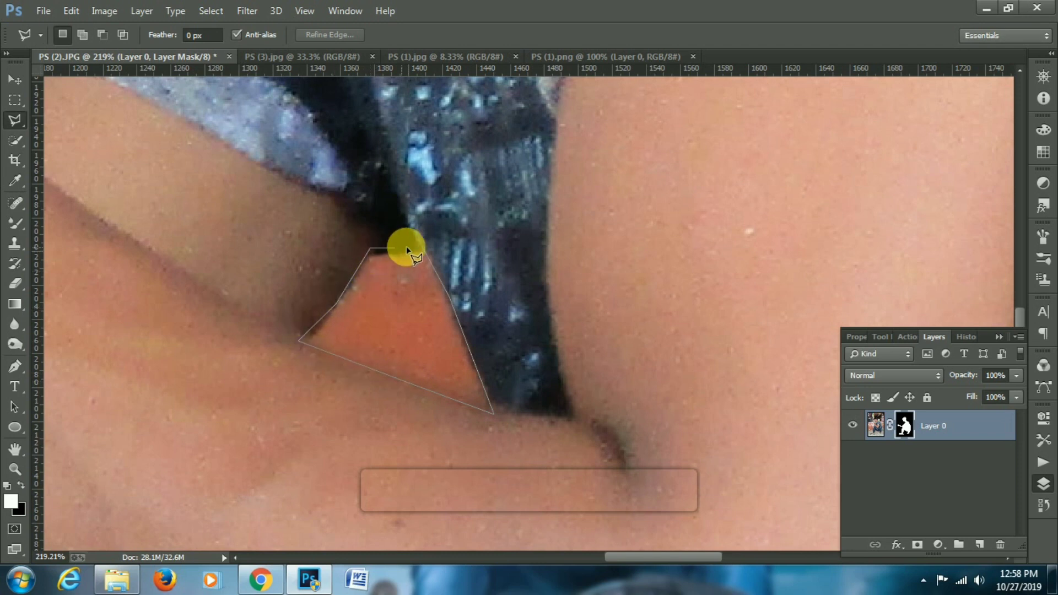
{"action": "key", "text": "Delete"}
{"action": "key", "text": "ctrl+d"}
{"action": "left_click", "coordinate": [15, 99]}
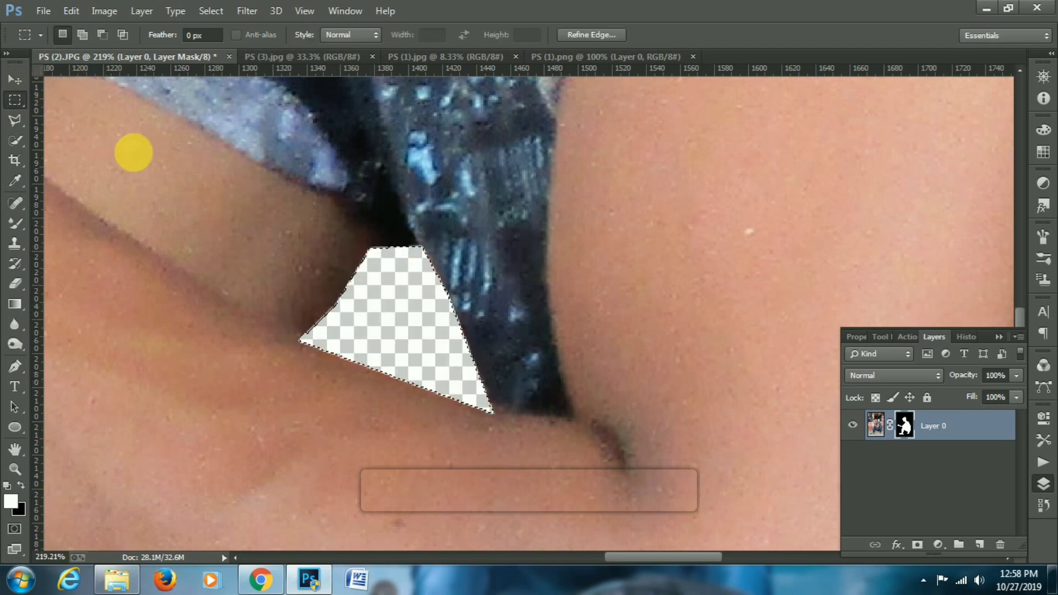
{"action": "scroll", "coordinate": [248, 278], "scroll_direction": "down", "scroll_amount": 15}
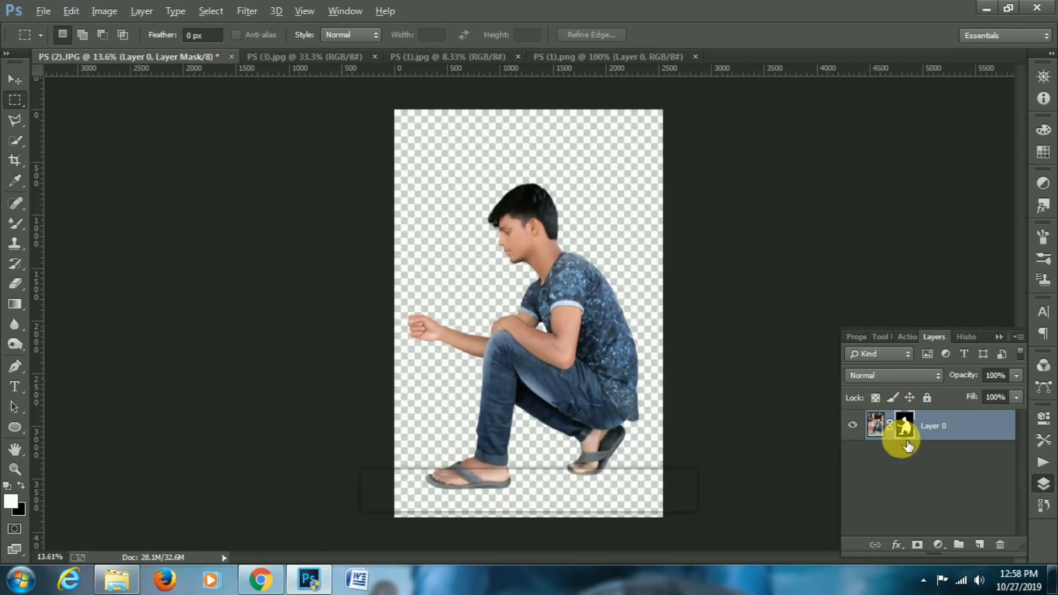
{"action": "right_click", "coordinate": [903, 424]}
{"action": "left_click", "coordinate": [929, 393]}
{"action": "key", "text": "Escape"}
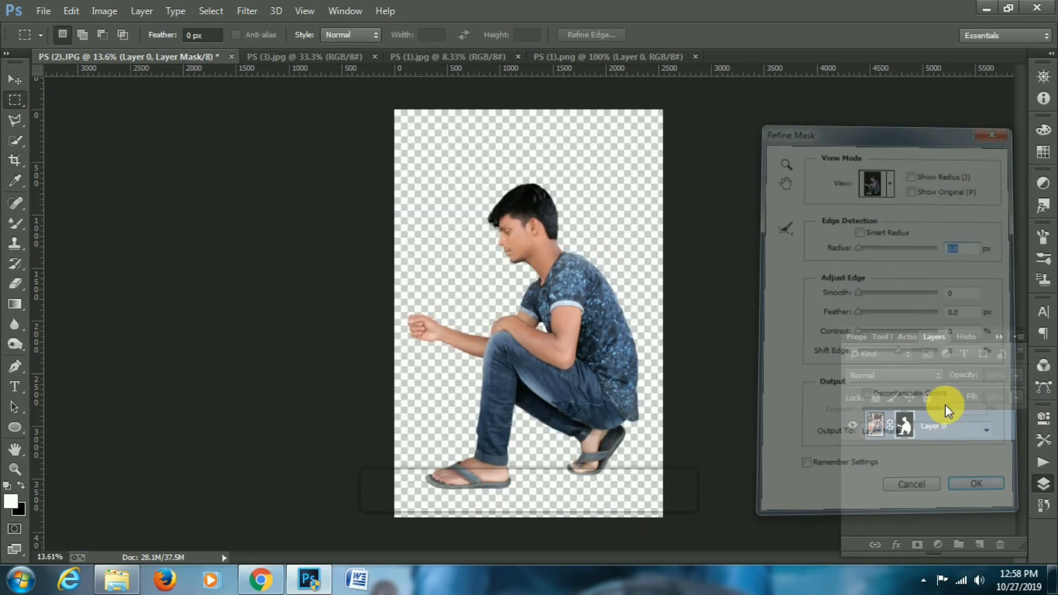
- Apply the layer mask permanently to the cut-out man's layer
{"action": "right_click", "coordinate": [904, 423]}
{"action": "left_click", "coordinate": [929, 311]}
{"action": "scroll", "coordinate": [562, 359], "scroll_direction": "down", "scroll_amount": 1}
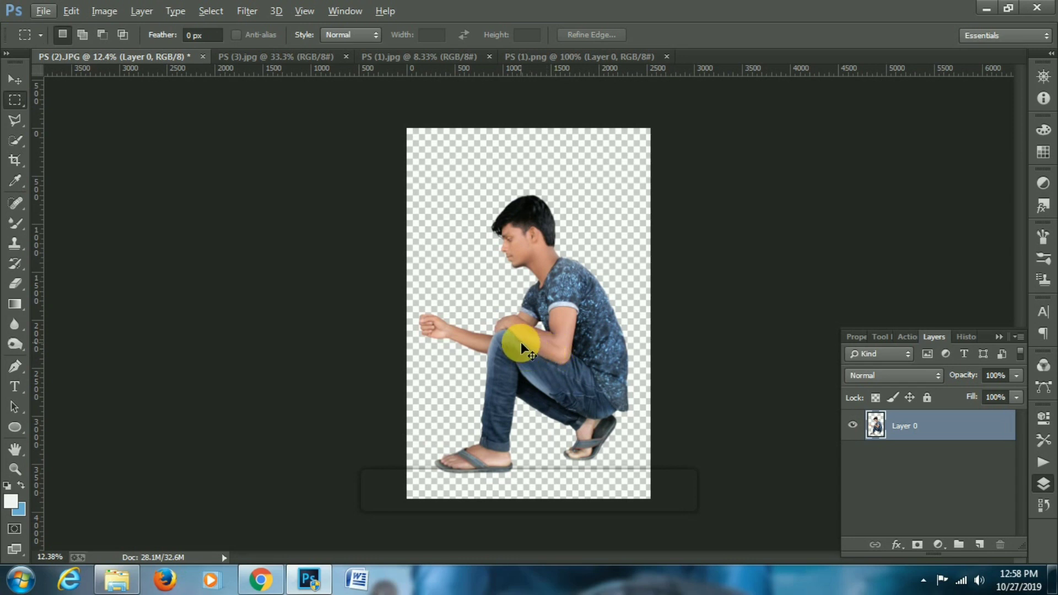
- Enlarge the canvas with the Crop tool, adding empty space on all sides of the cut-out man
{"action": "scroll", "coordinate": [520, 346], "scroll_direction": "down", "scroll_amount": 1}
{"action": "left_click", "coordinate": [15, 160]}
{"action": "left_click_drag", "start_coordinate": [612, 448], "coordinate": [687, 494]}
{"action": "left_click_drag", "start_coordinate": [529, 137], "coordinate": [521, 94]}
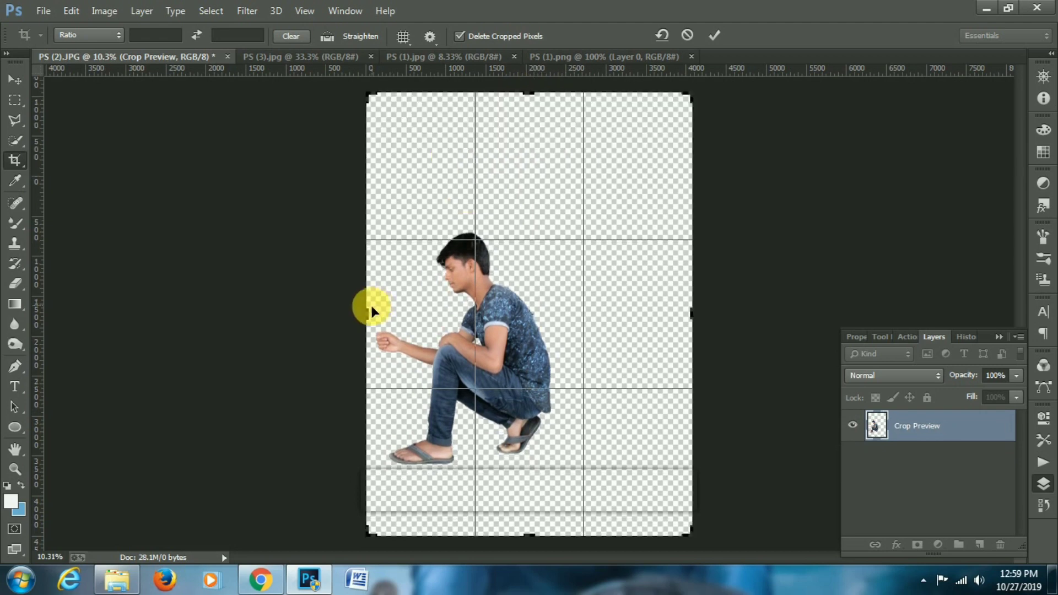
{"action": "left_click_drag", "start_coordinate": [371, 309], "coordinate": [349, 307]}
{"action": "left_click", "coordinate": [715, 35]}
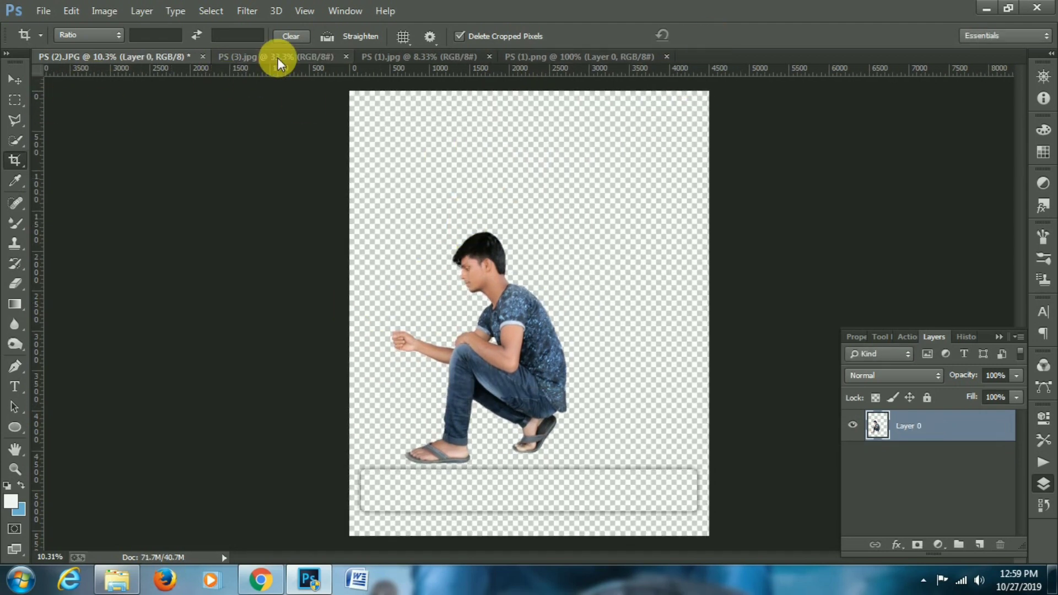
- Bring the night city image from PS (1).jpg into the PS (2).JPG document and scale it to about 120.8% to cover the canvas
{"action": "left_click", "coordinate": [279, 57]}
{"action": "left_click", "coordinate": [419, 57]}
{"action": "left_click", "coordinate": [15, 80]}
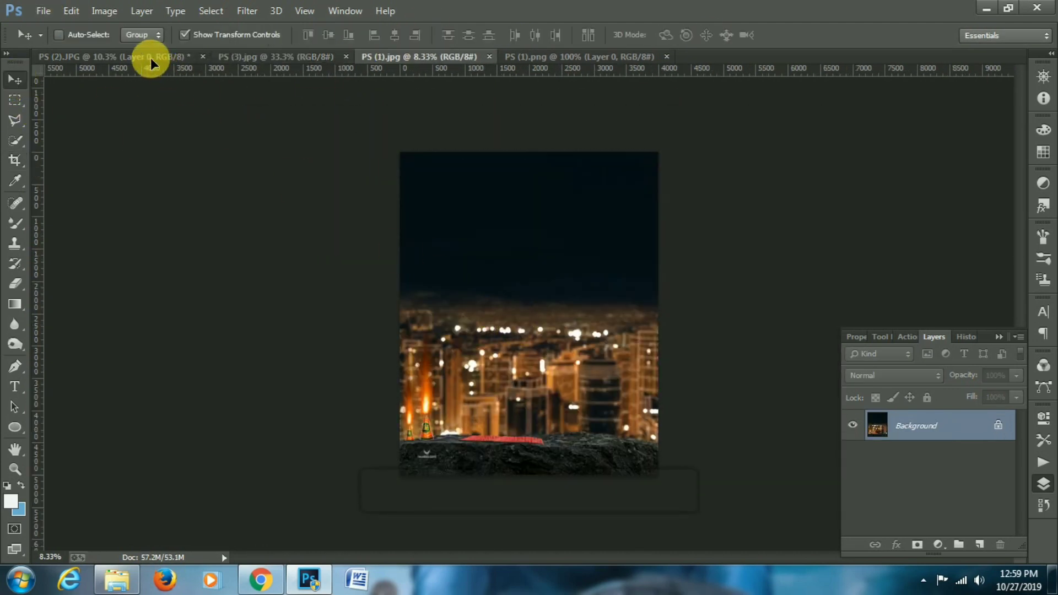
{"action": "left_click_drag", "start_coordinate": [150, 57], "coordinate": [483, 288]}
{"action": "left_click_drag", "start_coordinate": [678, 490], "coordinate": [710, 531]}
{"action": "left_click_drag", "start_coordinate": [633, 467], "coordinate": [659, 471]}
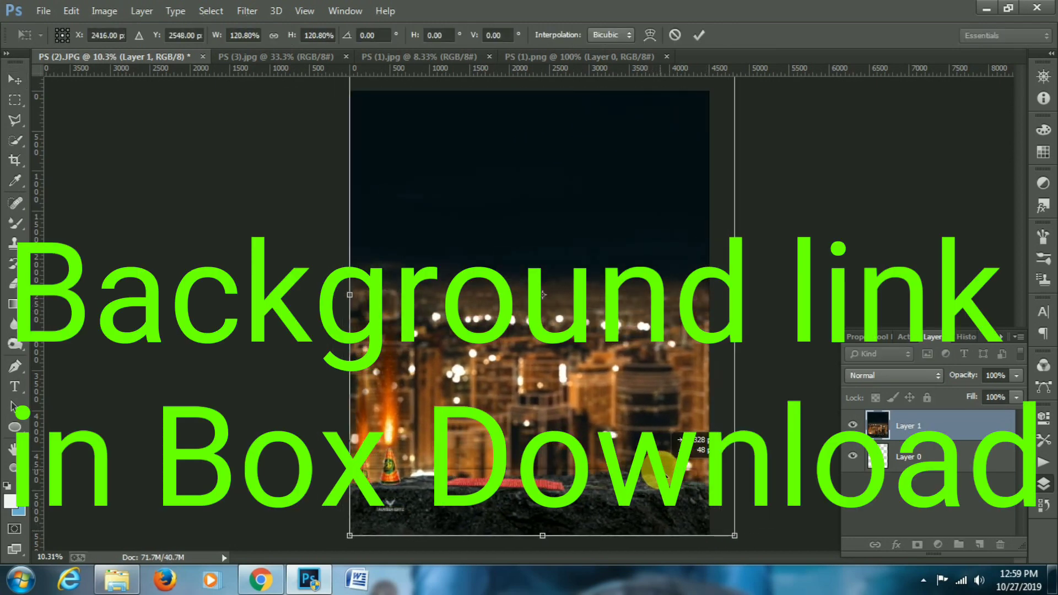
- Reorder the layers so the night city background sits below the man's layer
{"action": "key", "text": "j"}
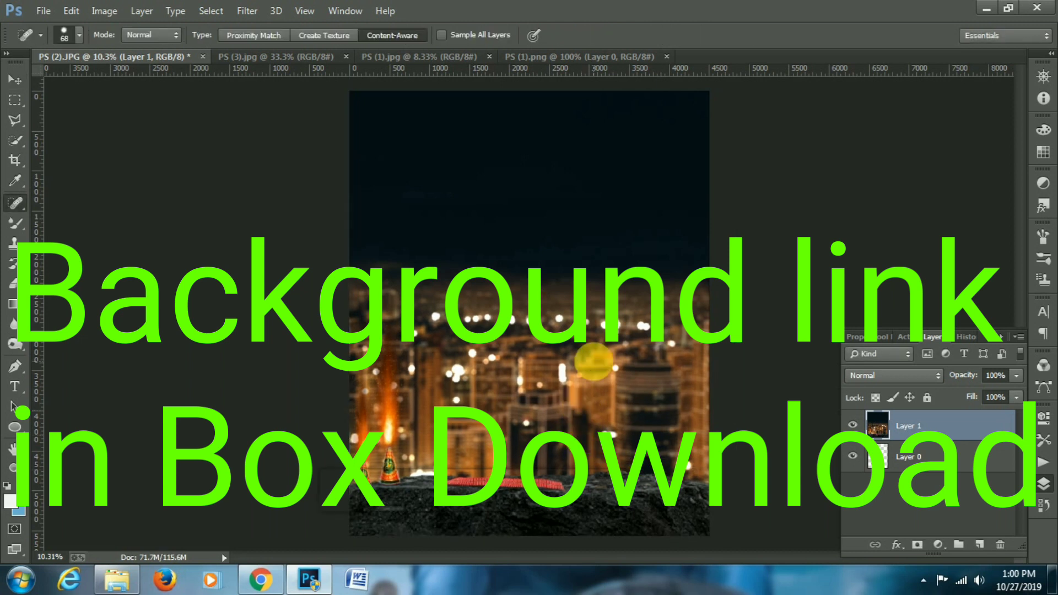
{"action": "left_click_drag", "start_coordinate": [911, 435], "coordinate": [904, 481]}
{"action": "left_click", "coordinate": [16, 87]}
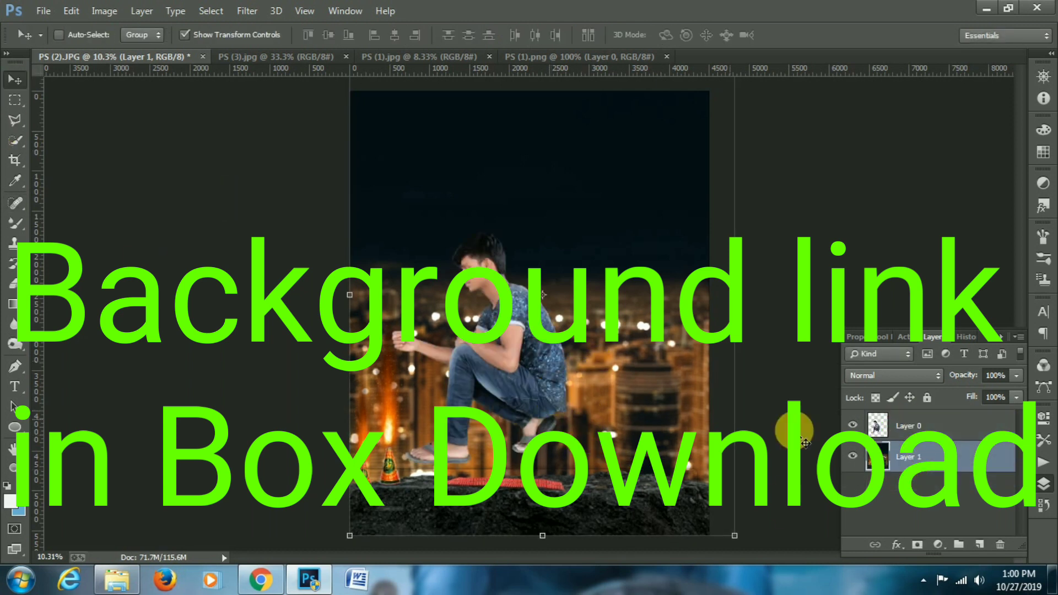
- Shift the man's layer up and to the right, clear of the rock ledge
{"action": "left_click", "coordinate": [919, 429]}
{"action": "key", "text": "ctrl+t"}
{"action": "left_click_drag", "start_coordinate": [463, 337], "coordinate": [595, 316]}
{"action": "key", "text": "Return"}
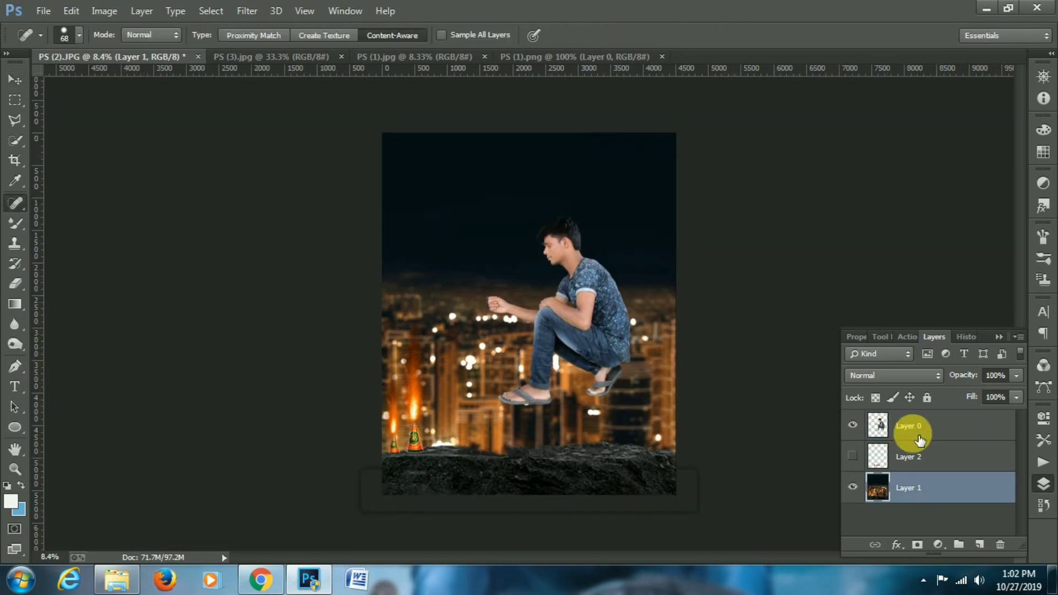
- Move the man down onto the rock ledge, scale him up proportionally, and adjust his position so his feet rest on it
{"action": "left_click", "coordinate": [907, 431]}
{"action": "left_click", "coordinate": [15, 82]}
{"action": "left_click_drag", "start_coordinate": [595, 302], "coordinate": [562, 350]}
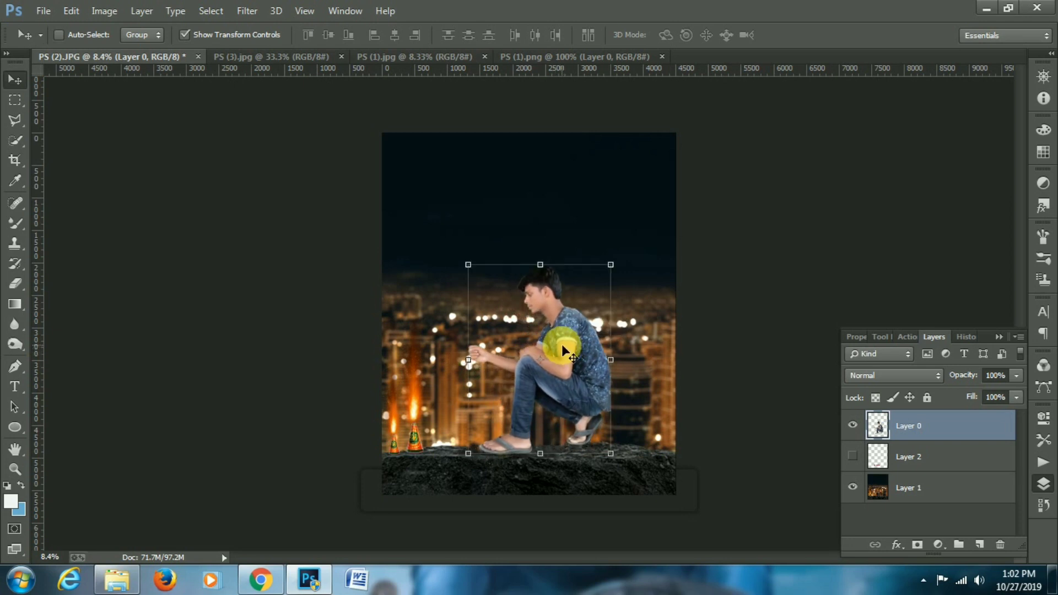
{"action": "left_click_drag", "start_coordinate": [614, 455], "coordinate": [635, 482]}
{"action": "left_click_drag", "start_coordinate": [600, 447], "coordinate": [608, 441]}
{"action": "key", "text": "Return"}
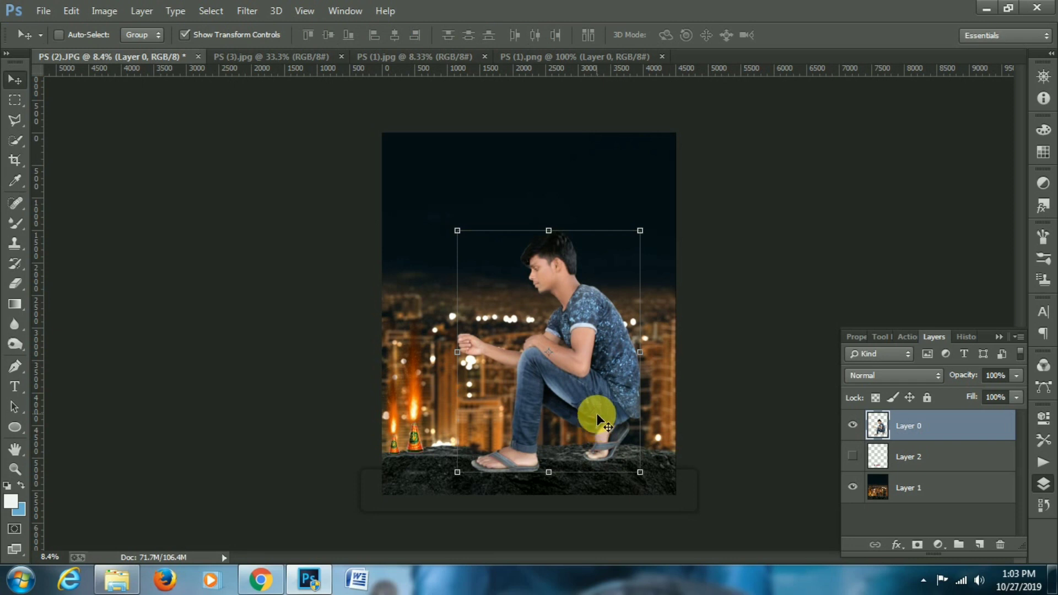
- Scale the man down slightly and reposition him so his feet rest on the rock ledge
{"action": "left_click_drag", "start_coordinate": [639, 471], "coordinate": [631, 459]}
{"action": "left_click_drag", "start_coordinate": [618, 412], "coordinate": [621, 417]}
{"action": "key", "text": "Return"}
- Lower the man's layer opacity to 45% and switch to the Eraser tool
{"action": "left_click_drag", "start_coordinate": [988, 398], "coordinate": [973, 393]}
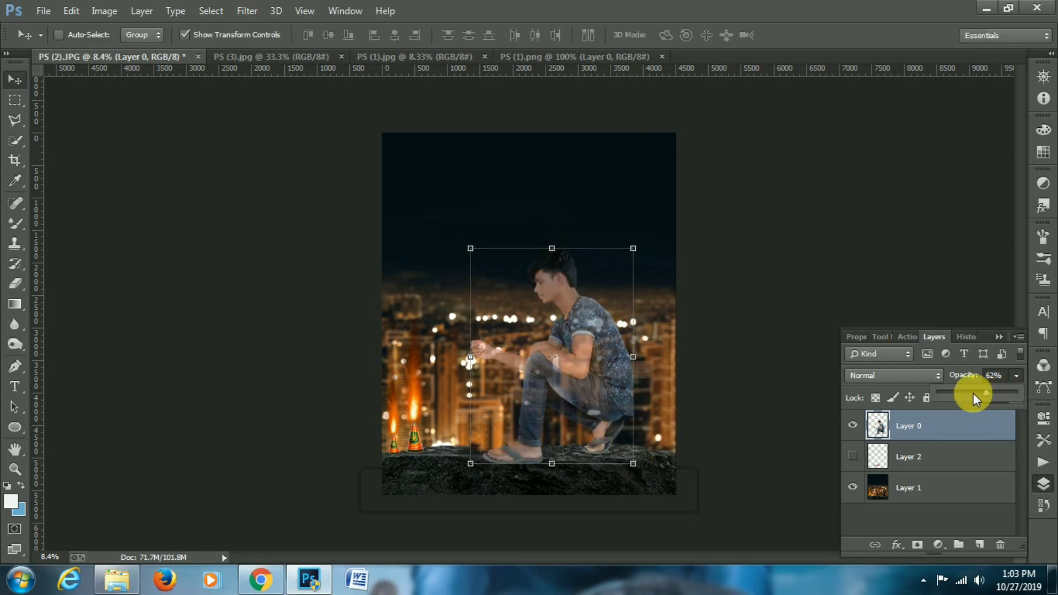
{"action": "right_click", "coordinate": [14, 281]}
{"action": "left_click", "coordinate": [63, 283]}
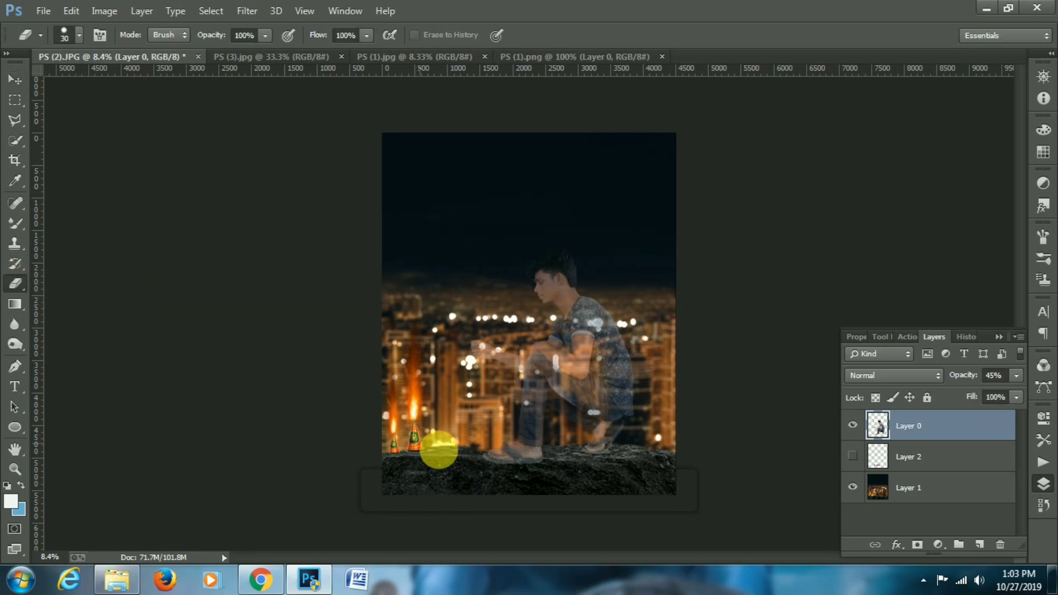
- Set the eraser brush to 75 px and erase the lower edge of the front sandal's sole where it meets the rock
{"action": "scroll", "coordinate": [488, 445], "scroll_direction": "up", "scroll_amount": 10}
{"action": "left_click_drag", "start_coordinate": [565, 468], "coordinate": [489, 389]}
{"action": "scroll", "coordinate": [496, 395], "scroll_direction": "down", "scroll_amount": 2}
{"action": "scroll", "coordinate": [515, 402], "scroll_direction": "up", "scroll_amount": 5}
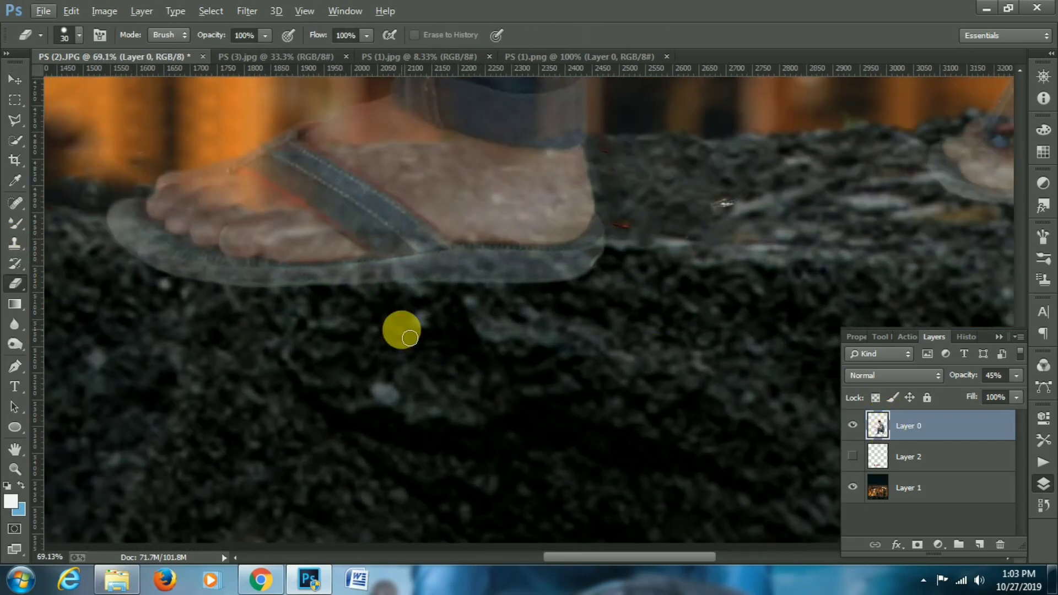
{"action": "right_click", "coordinate": [494, 300]}
{"action": "left_click", "coordinate": [565, 385]}
{"action": "left_click", "coordinate": [366, 358]}
{"action": "right_click", "coordinate": [370, 361]}
{"action": "left_click", "coordinate": [480, 314]}
{"action": "left_click", "coordinate": [291, 352]}
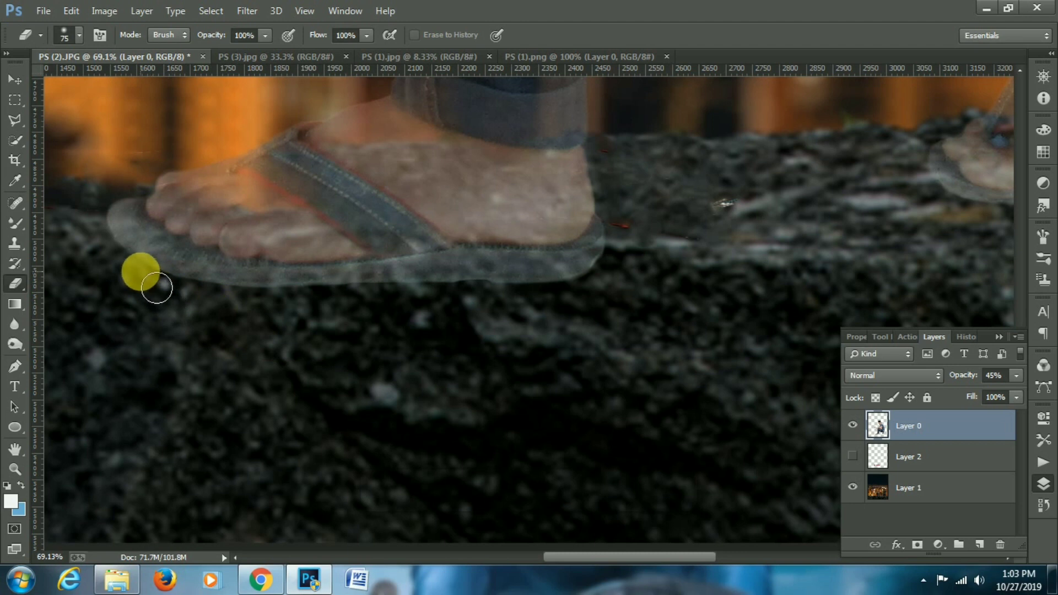
{"action": "mouse_move", "coordinate": [156, 288]}
{"action": "left_mouse_down"}
{"action": "mouse_move", "coordinate": [611, 301]}
{"action": "mouse_move", "coordinate": [433, 286]}
{"action": "mouse_move", "coordinate": [257, 307]}
{"action": "left_mouse_up"}
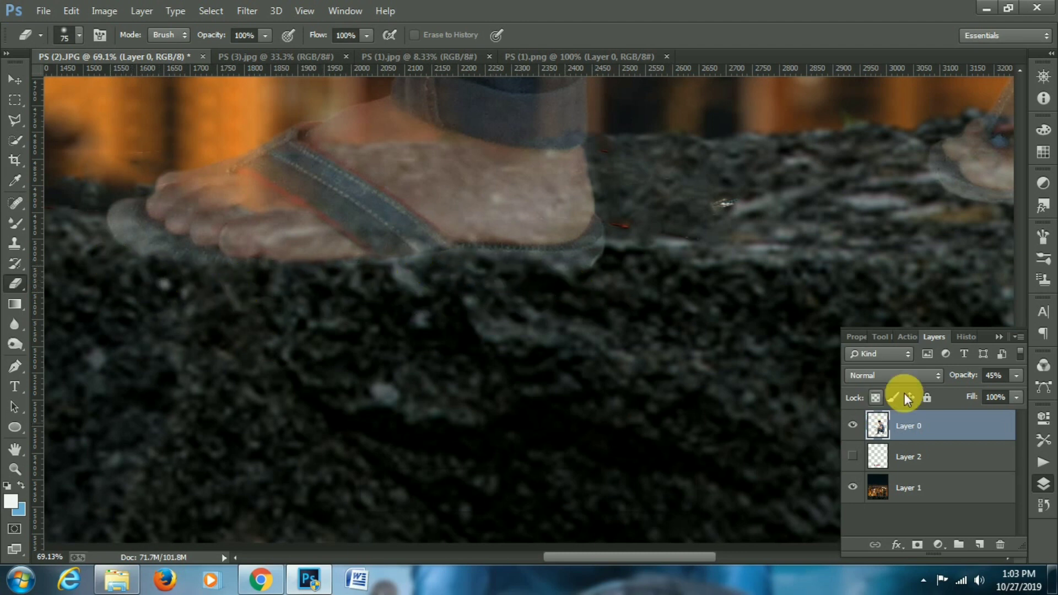
- Restore the man's layer opacity to 100% and erase the lower edge of the rear sandal against the rock
{"action": "left_click_drag", "start_coordinate": [973, 395], "coordinate": [1027, 391]}
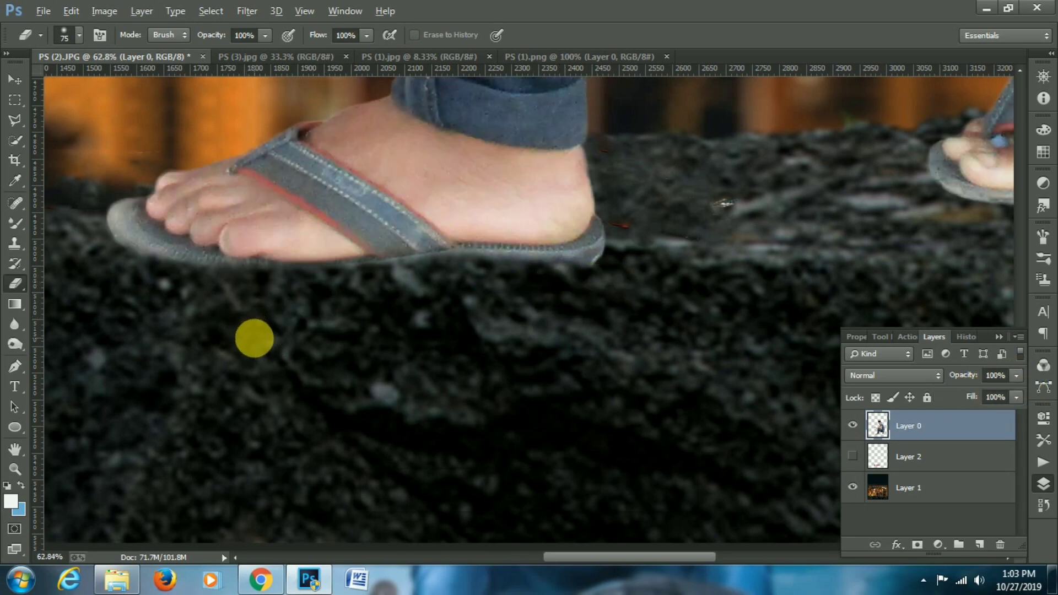
{"action": "scroll", "coordinate": [420, 385], "scroll_direction": "down", "scroll_amount": 6}
{"action": "scroll", "coordinate": [609, 461], "scroll_direction": "up", "scroll_amount": 5}
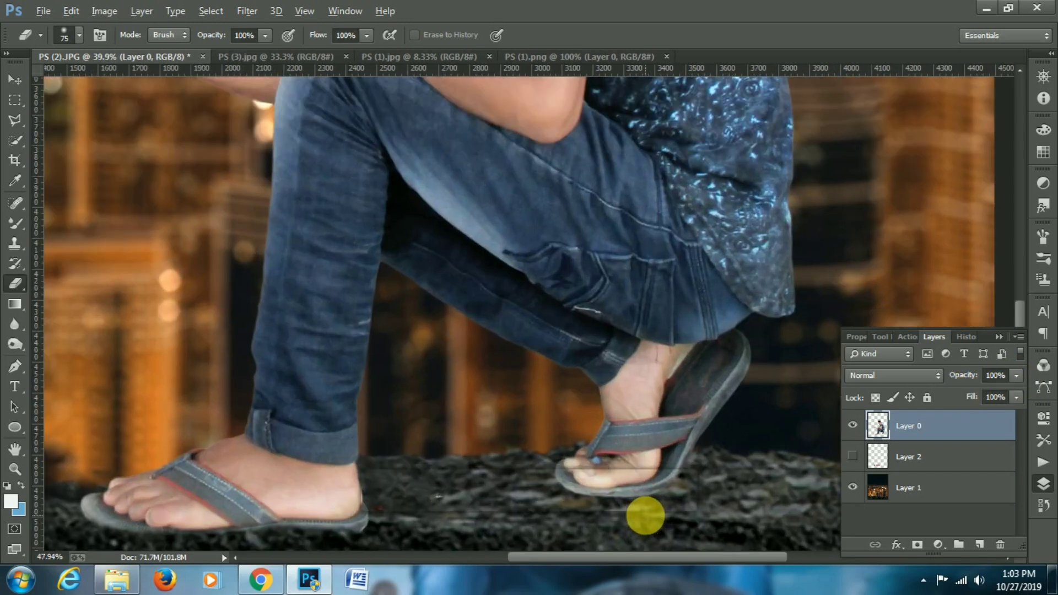
{"action": "scroll", "coordinate": [645, 515], "scroll_direction": "up", "scroll_amount": 4}
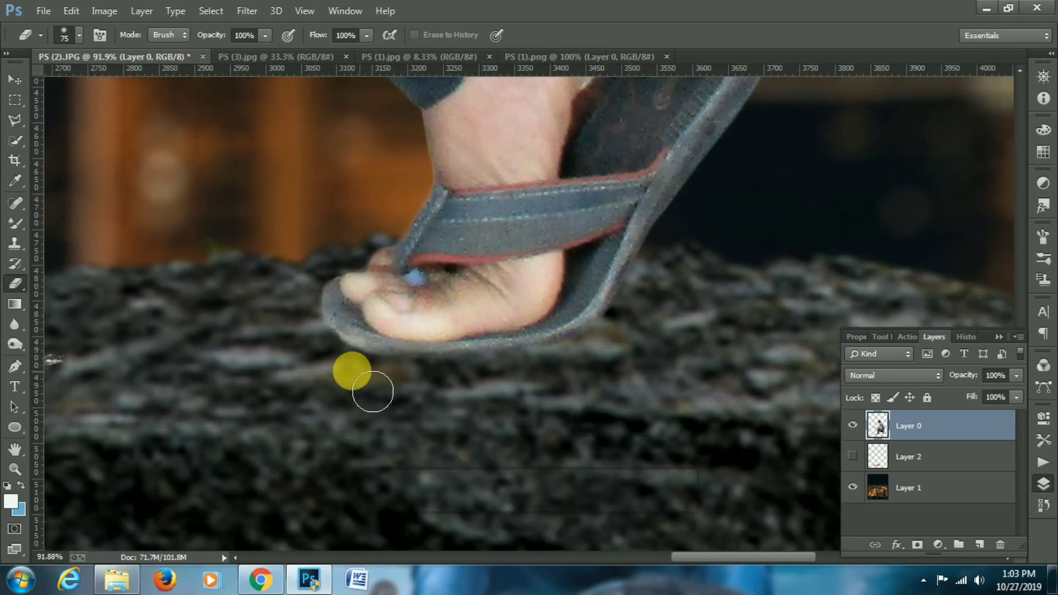
{"action": "scroll", "coordinate": [570, 392], "scroll_direction": "down", "scroll_amount": 6}
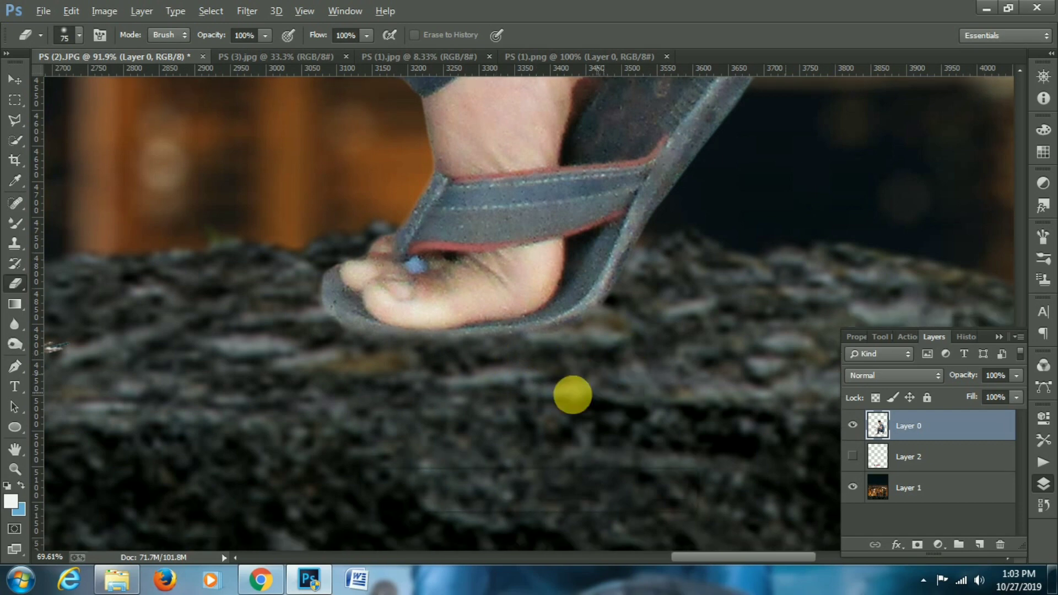
{"action": "scroll", "coordinate": [534, 427], "scroll_direction": "down", "scroll_amount": 2}
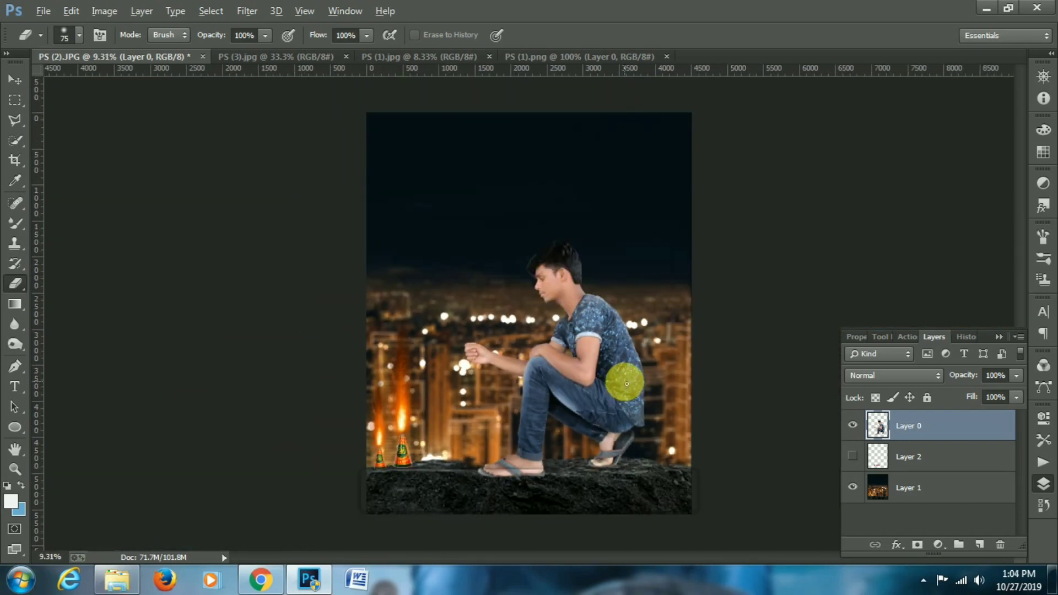
{"action": "scroll", "coordinate": [567, 407], "scroll_direction": "up", "scroll_amount": 2}
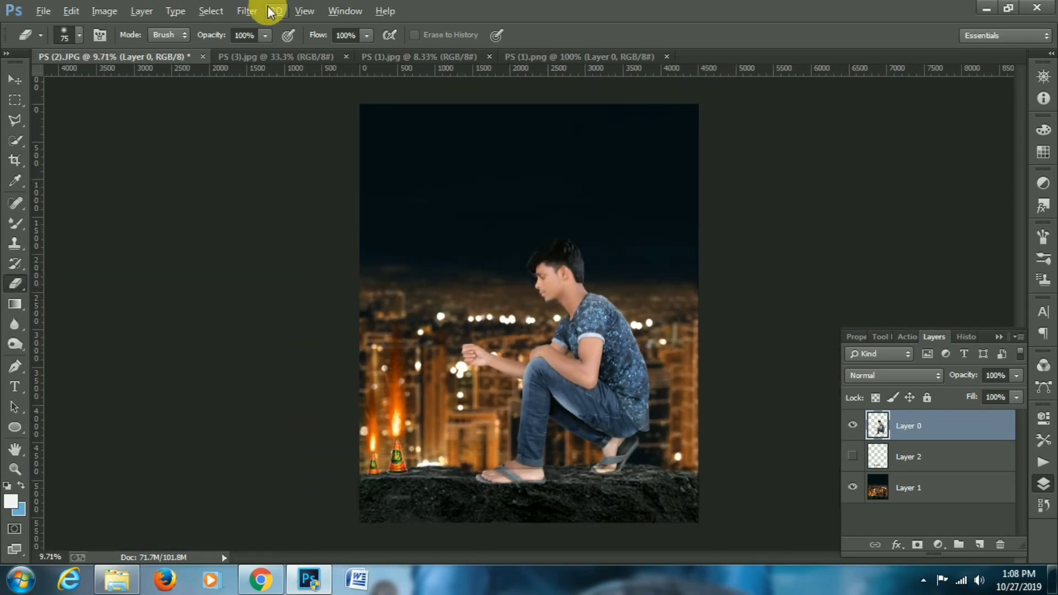
- Bring the fireworks image from PS (3).jpg into the PS (2).JPG document and scale it to 194.63% over the sky
{"action": "left_click", "coordinate": [272, 56]}
{"action": "left_click", "coordinate": [418, 58]}
{"action": "left_click", "coordinate": [526, 57]}
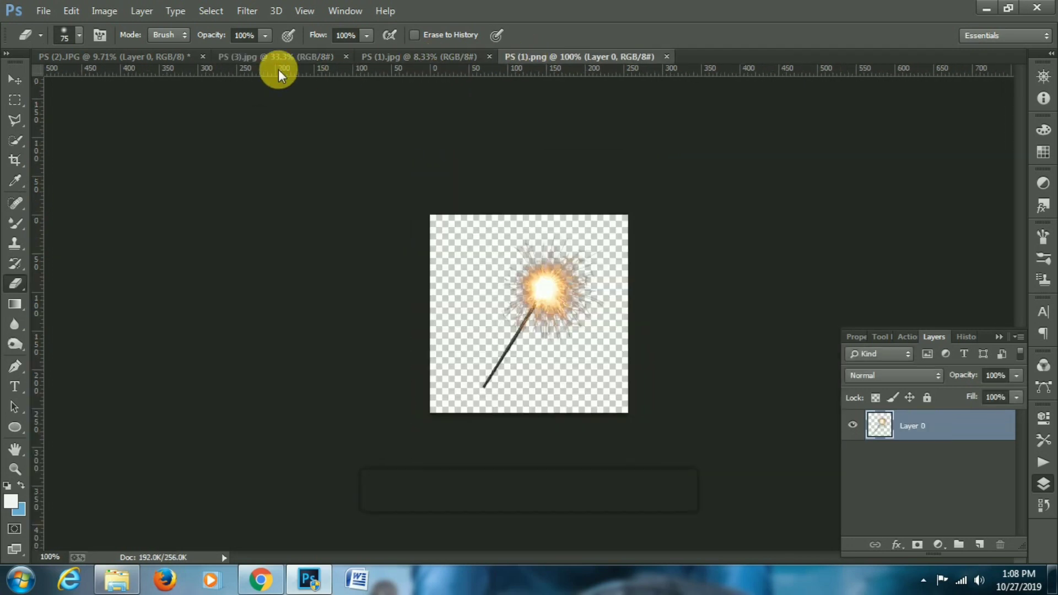
{"action": "left_click", "coordinate": [277, 57]}
{"action": "left_click", "coordinate": [14, 80]}
{"action": "left_click_drag", "start_coordinate": [114, 67], "coordinate": [623, 314]}
{"action": "left_click_drag", "start_coordinate": [477, 228], "coordinate": [516, 216]}
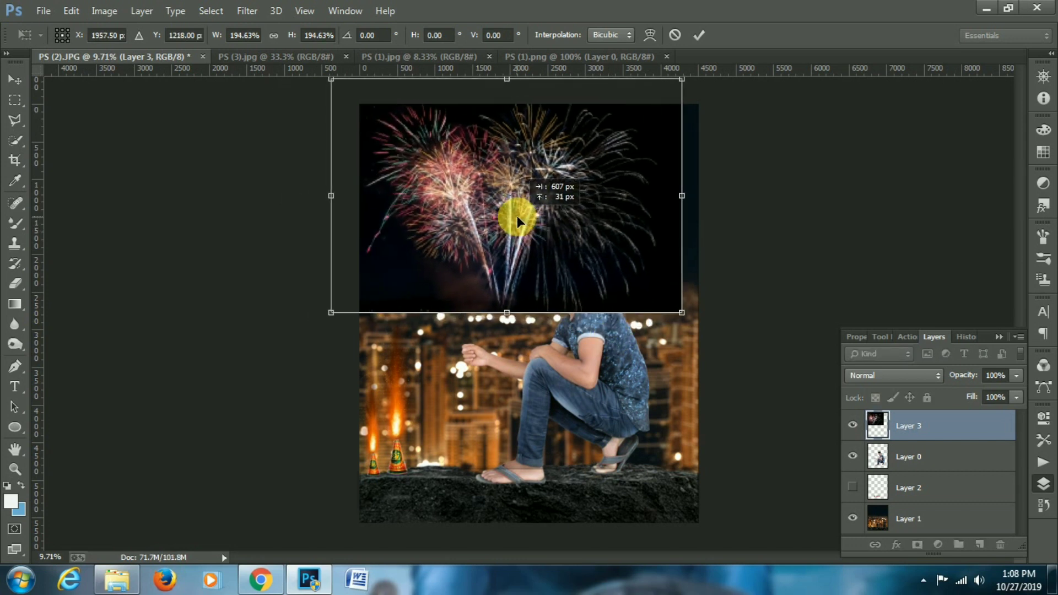
{"action": "key", "text": "Return"}
- Center the fireworks over the sky and enlarge them slightly so they span the full canvas width
{"action": "left_click_drag", "start_coordinate": [562, 242], "coordinate": [578, 248]}
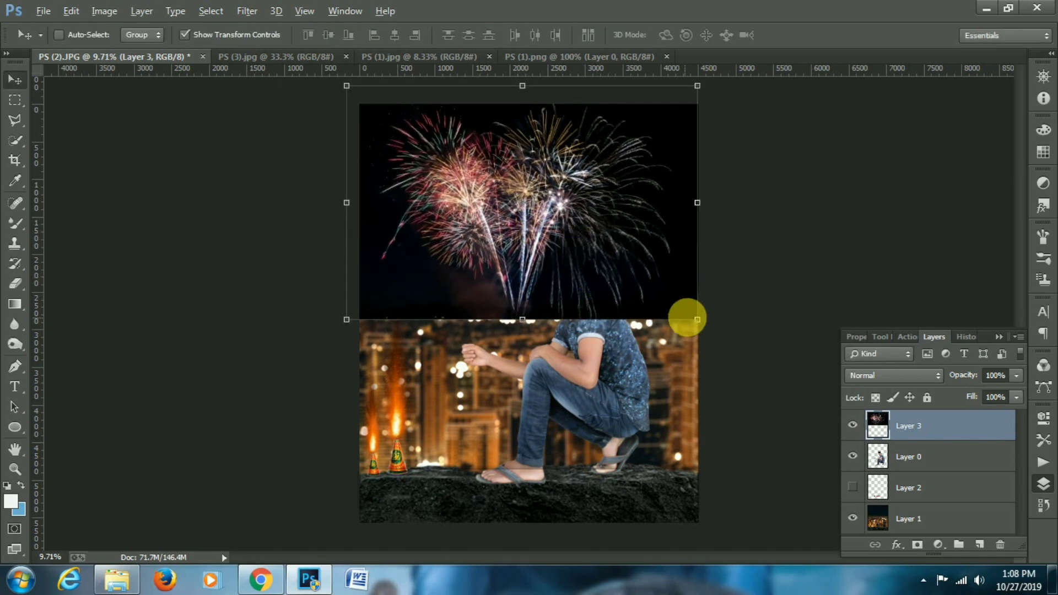
{"action": "left_click_drag", "start_coordinate": [686, 317], "coordinate": [713, 331]}
{"action": "key", "text": "Return"}
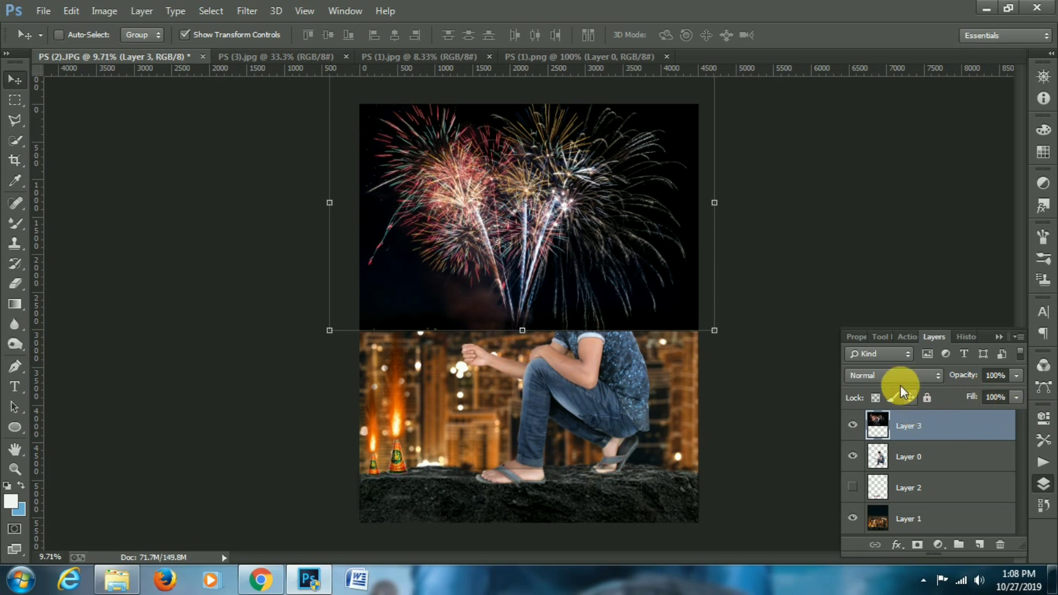
- Set the fireworks layer's blend mode to Screen and move it below the man's layer
{"action": "left_click", "coordinate": [900, 386]}
{"action": "left_click", "coordinate": [887, 141]}
{"action": "left_click_drag", "start_coordinate": [904, 427], "coordinate": [923, 465]}
- Enlarge the eraser to 2100 px and erase the lower part of the fireworks where it overlaps the city
{"action": "left_click", "coordinate": [15, 99]}
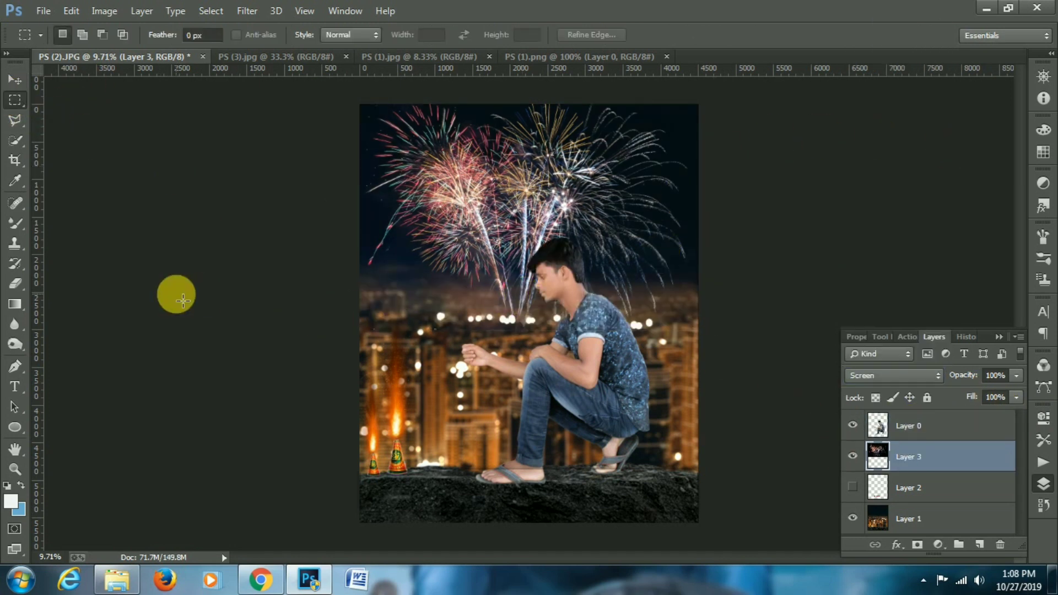
{"action": "left_click", "coordinate": [20, 292]}
{"action": "left_click", "coordinate": [57, 281]}
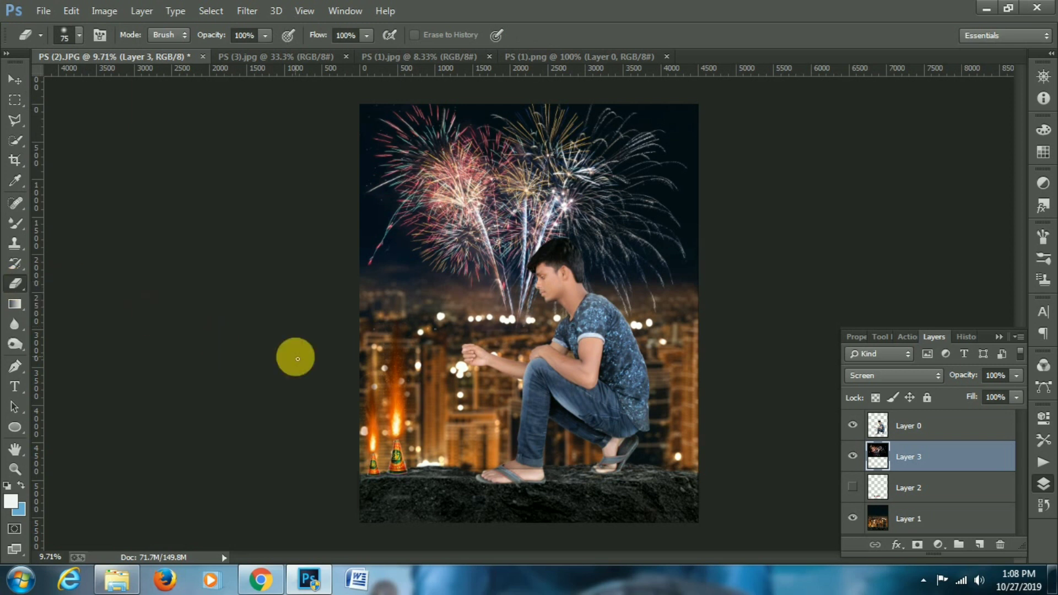
{"action": "key", "text": "bracketright"}
{"action": "key", "text": "bracketright"}
{"action": "key", "text": "bracketright"}
{"action": "key", "text": "bracketright"}
{"action": "key", "text": "bracketright"}
{"action": "key", "text": "bracketright"}
{"action": "key", "text": "bracketright"}
{"action": "key", "text": "bracketright"}
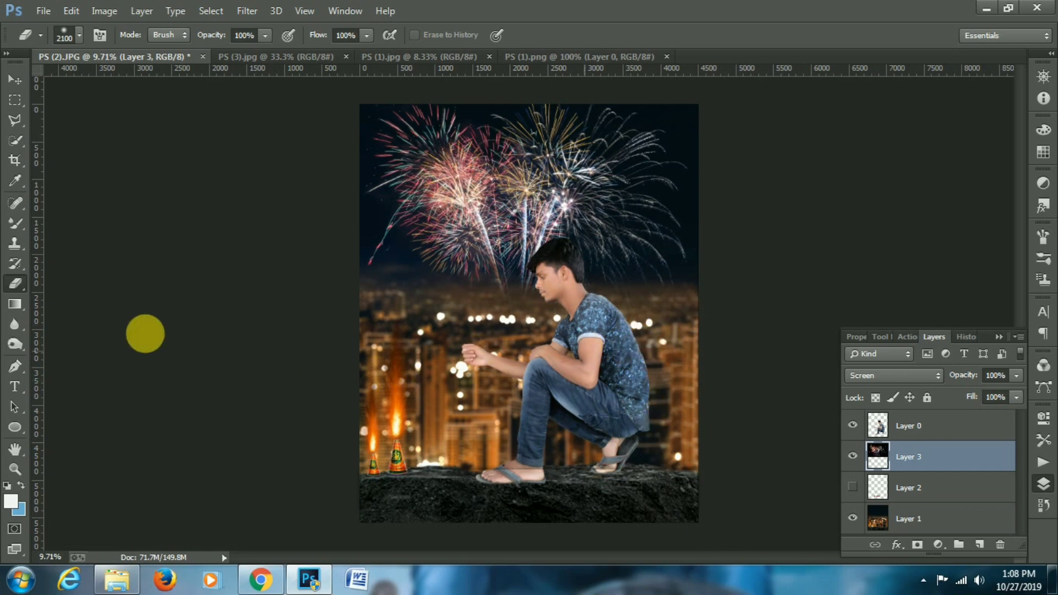
{"action": "scroll", "coordinate": [650, 446], "scroll_direction": "down", "scroll_amount": 2, "text": "alt"}
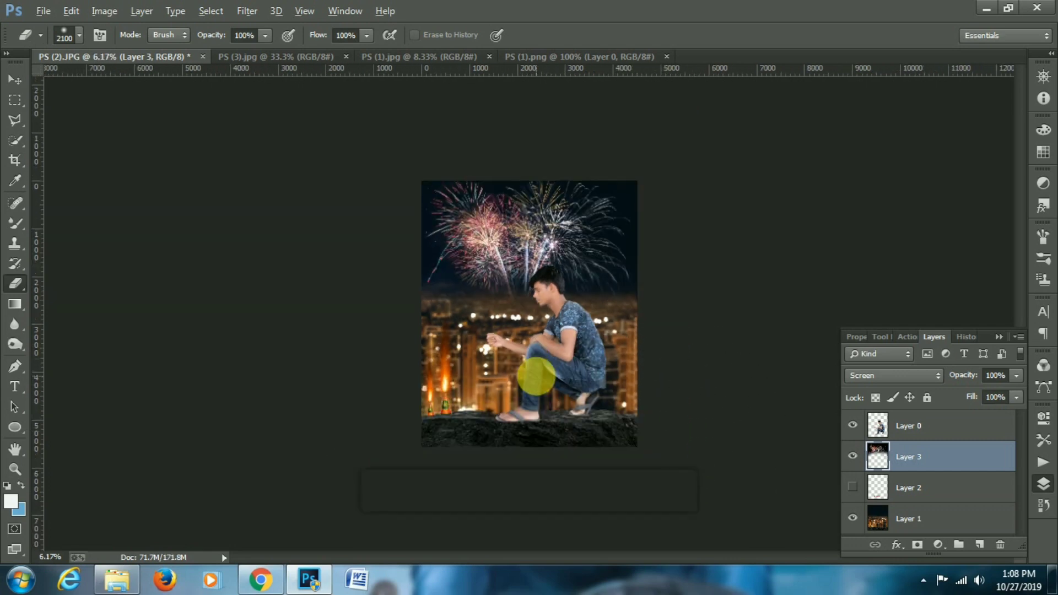
{"action": "scroll", "coordinate": [535, 374], "scroll_direction": "up", "scroll_amount": 2, "text": "alt"}
- Bring the sparkler from PS (1).png into PS (2).JPG, rotate it to -54.69°, scale it to 67.29%, and place it at the man's hand
{"action": "left_click", "coordinate": [560, 55]}
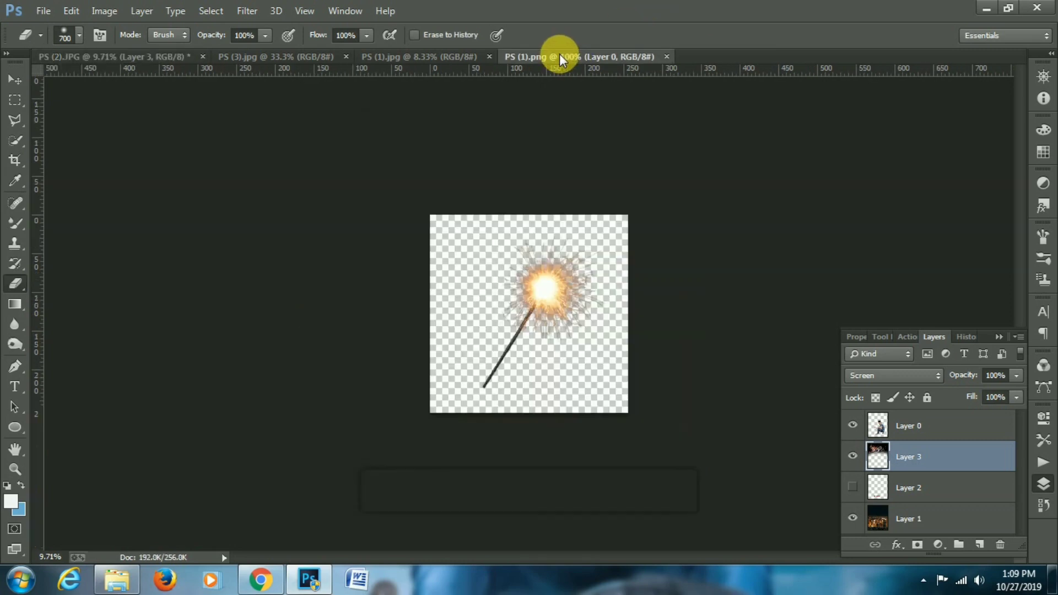
{"action": "left_click", "coordinate": [15, 80]}
{"action": "left_click_drag", "start_coordinate": [543, 314], "coordinate": [566, 462]}
{"action": "key", "text": "Return"}
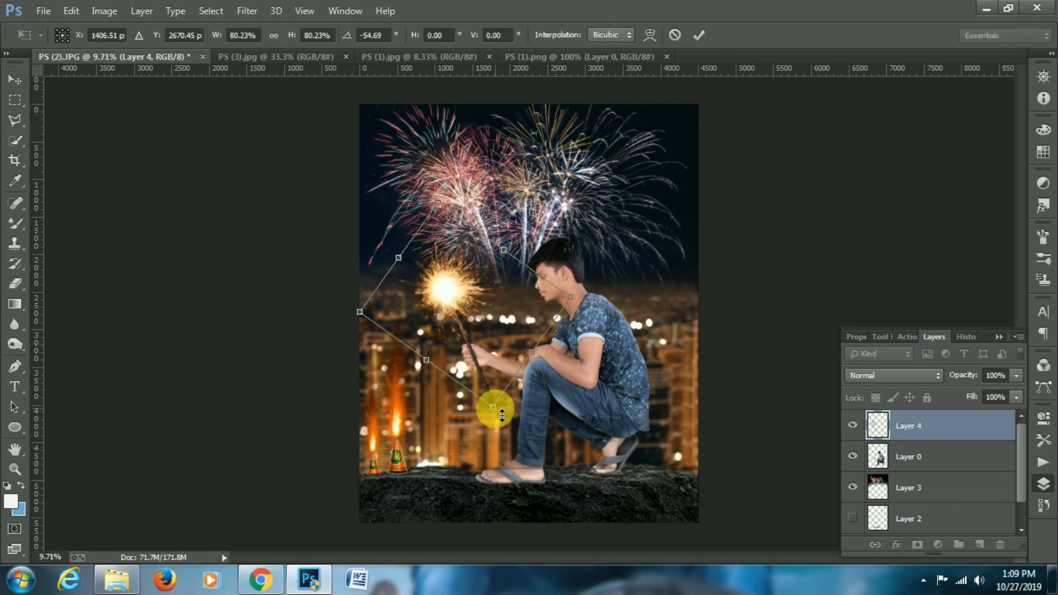
{"action": "left_click_drag", "start_coordinate": [494, 406], "coordinate": [489, 391], "text": "alt+shift"}
{"action": "mouse_move", "coordinate": [493, 316]}
{"action": "left_mouse_down"}
{"action": "mouse_move", "coordinate": [494, 328]}
{"action": "mouse_move", "coordinate": [488, 313]}
{"action": "left_mouse_up"}
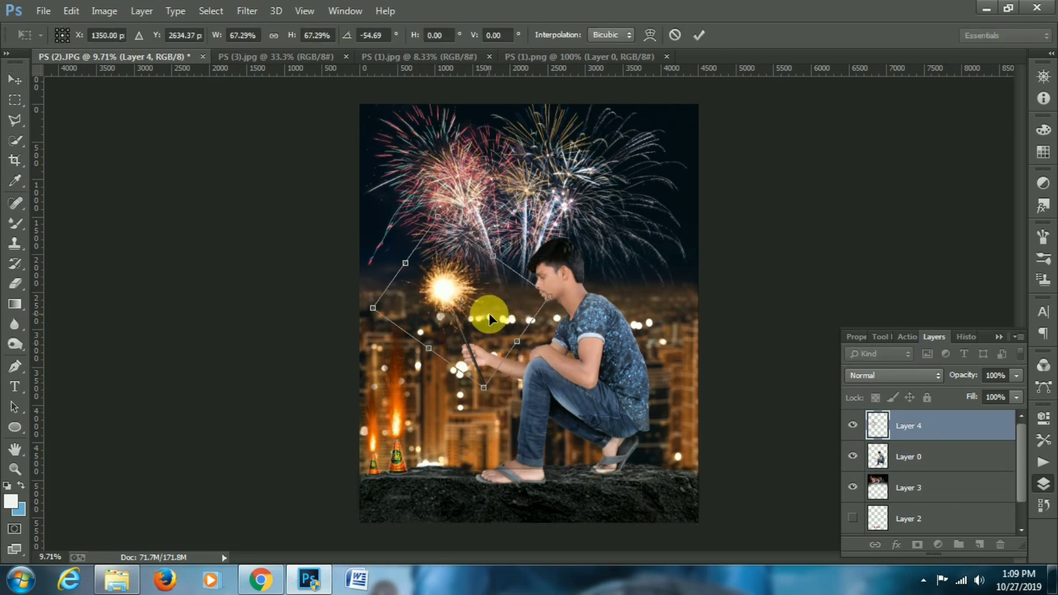
{"action": "key", "text": "Return"}
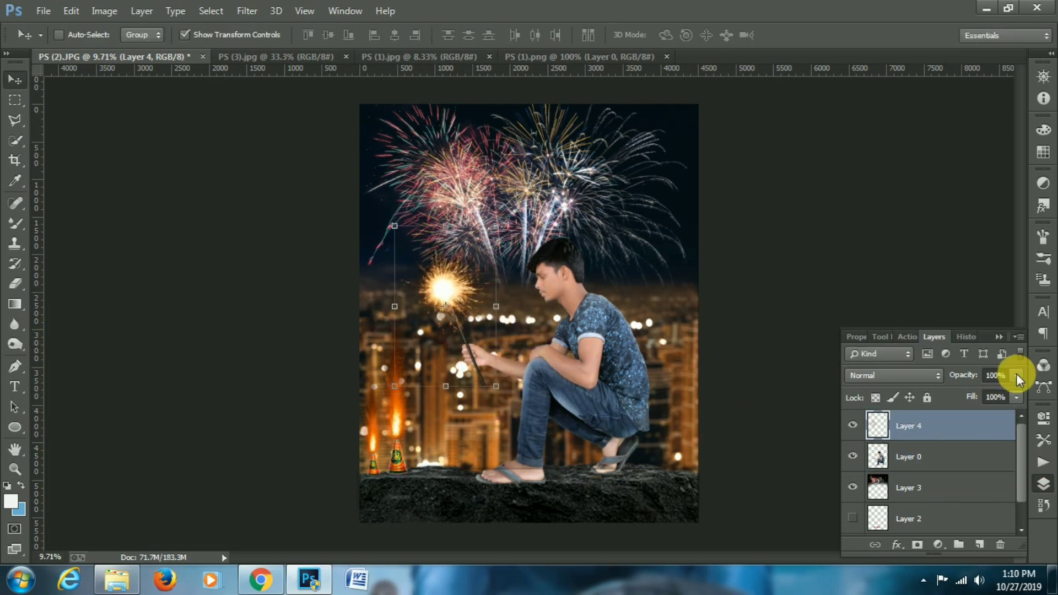
- Lower the sparkler layer's opacity to 52% and nudge its stick toward the man's fingers
{"action": "left_click_drag", "start_coordinate": [991, 396], "coordinate": [985, 396]}
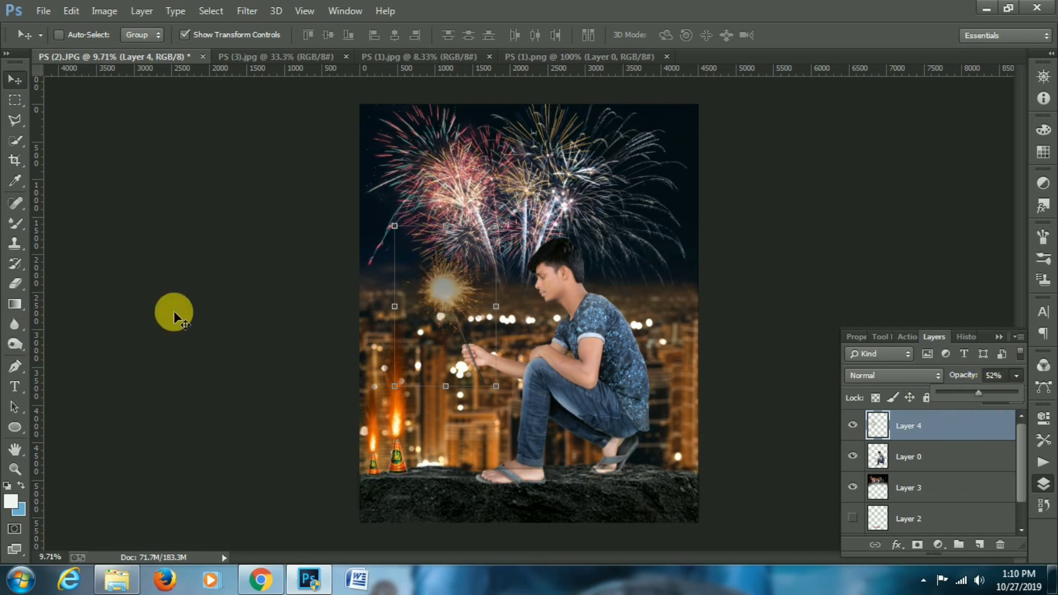
{"action": "left_click", "coordinate": [15, 284]}
{"action": "scroll", "coordinate": [503, 314], "scroll_direction": "up", "scroll_amount": 5}
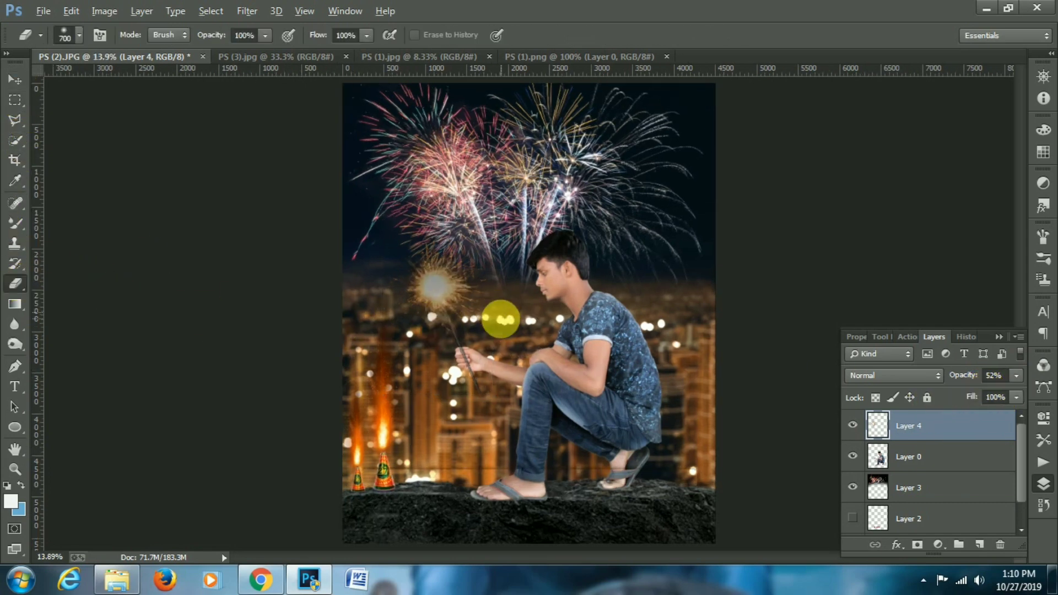
{"action": "scroll", "coordinate": [476, 407], "scroll_direction": "up", "scroll_amount": 5}
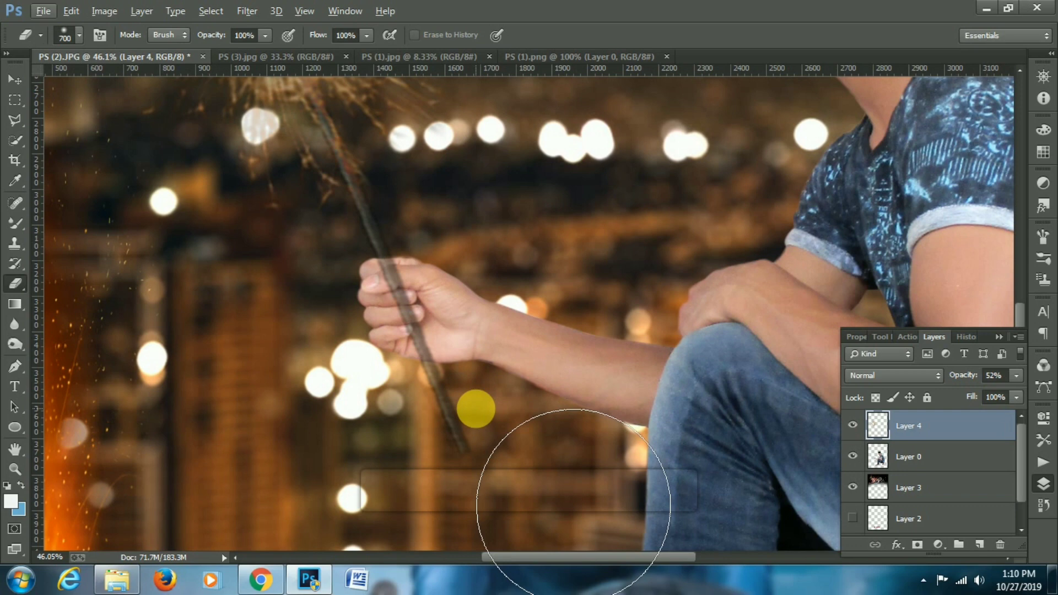
{"action": "key", "text": "v"}
{"action": "left_click_drag", "start_coordinate": [378, 295], "coordinate": [364, 298]}
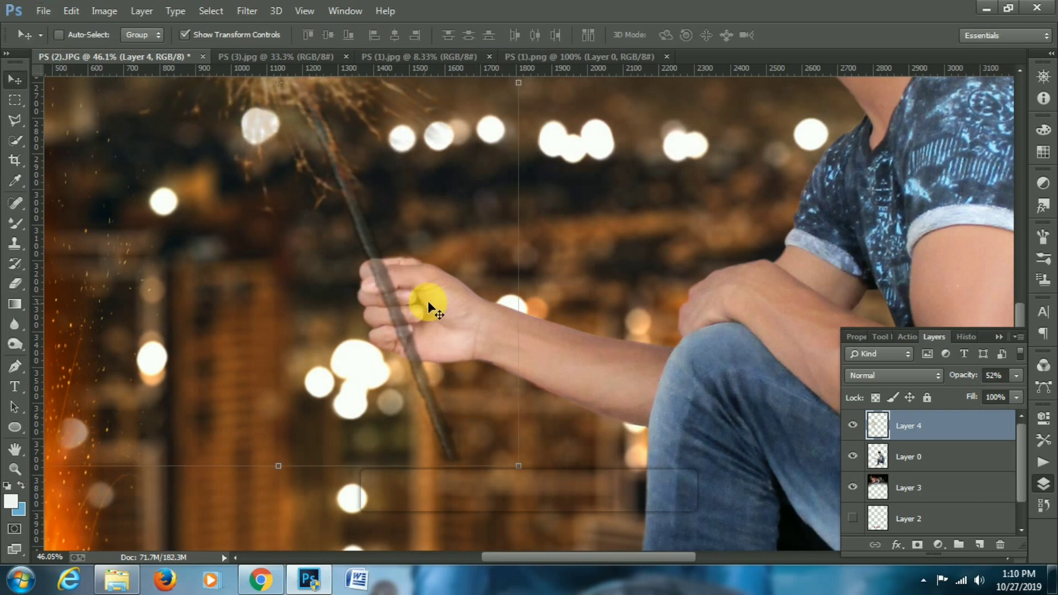
- Rotate the sparkler by 4.21° and shift it so the stick passes through the man's grip
{"action": "left_click_drag", "start_coordinate": [531, 272], "coordinate": [536, 282]}
{"action": "scroll", "coordinate": [536, 282], "scroll_direction": "down", "scroll_amount": 7}
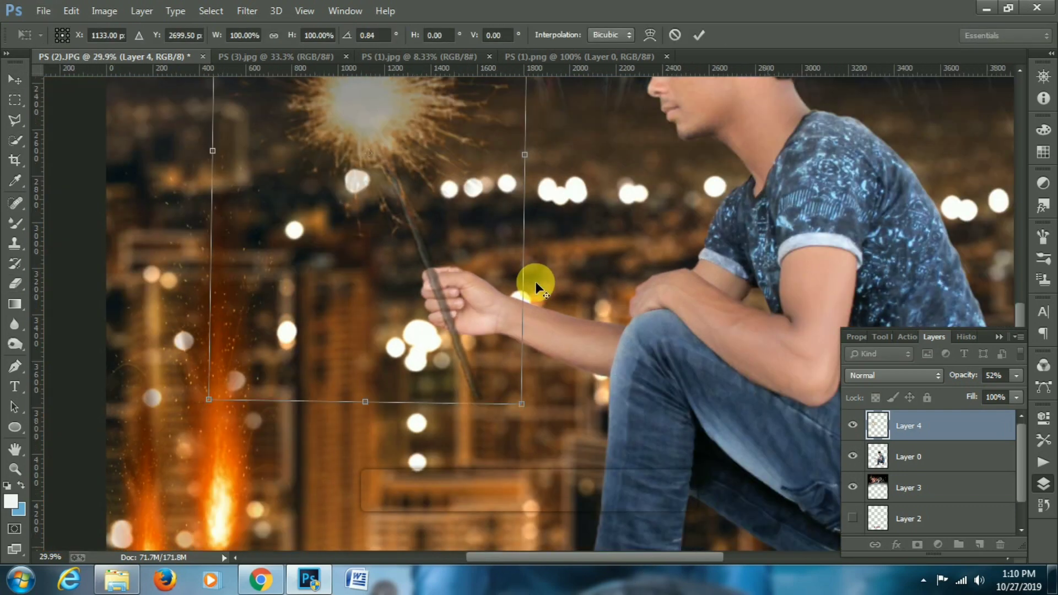
{"action": "scroll", "coordinate": [543, 297], "scroll_direction": "down", "scroll_amount": 2}
{"action": "scroll", "coordinate": [534, 328], "scroll_direction": "up", "scroll_amount": 6}
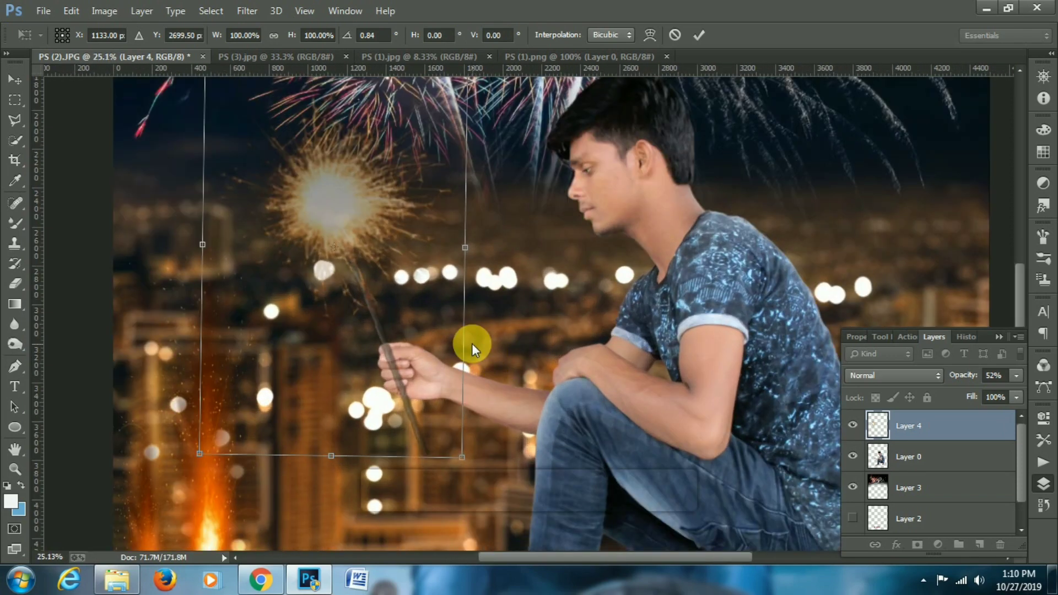
{"action": "left_click_drag", "start_coordinate": [487, 339], "coordinate": [484, 343]}
{"action": "left_click_drag", "start_coordinate": [395, 332], "coordinate": [405, 333]}
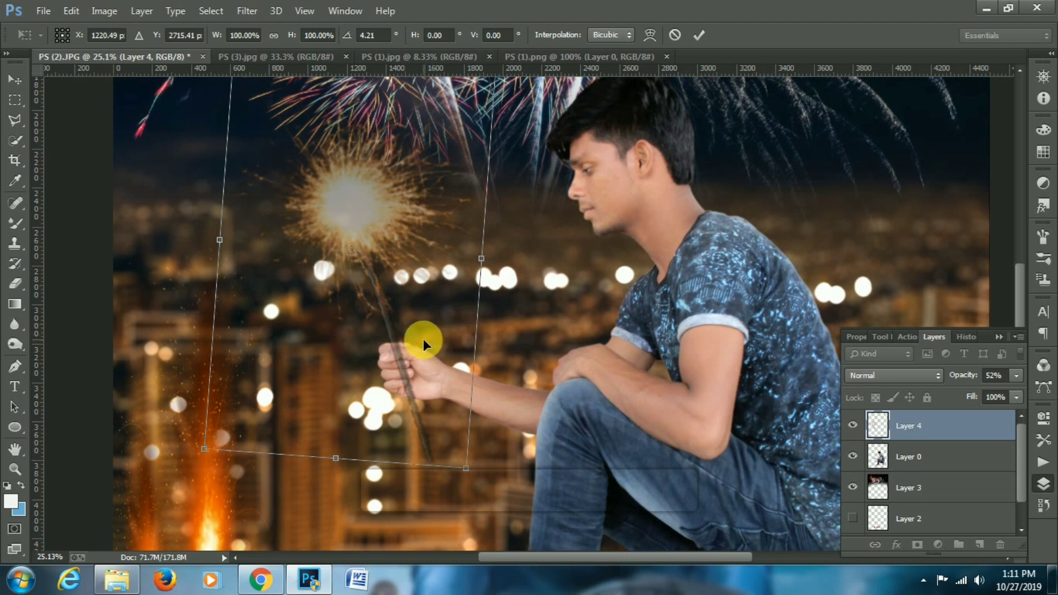
{"action": "key", "text": "Return"}
- Lower the sparkler layer's opacity to 43% and erase the stick where it covers the man's fingers, using a 30 px eraser
{"action": "mouse_move", "coordinate": [1016, 375]}
{"action": "left_mouse_down"}
{"action": "mouse_move", "coordinate": [980, 396]}
{"action": "mouse_move", "coordinate": [944, 396]}
{"action": "left_mouse_up"}
{"action": "left_click", "coordinate": [15, 283]}
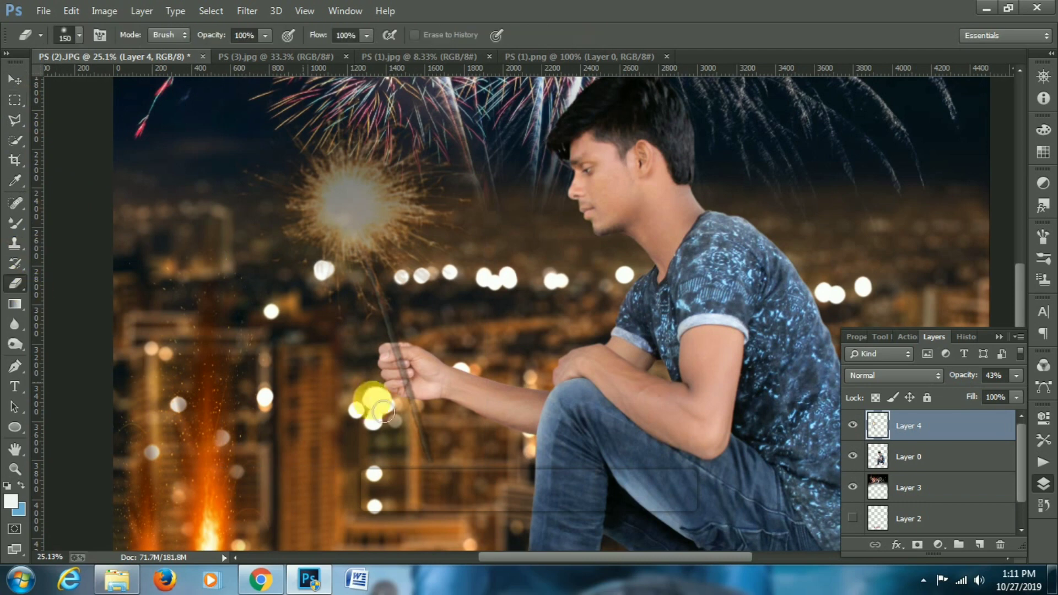
{"action": "scroll", "coordinate": [383, 411], "scroll_direction": "up", "scroll_amount": 5}
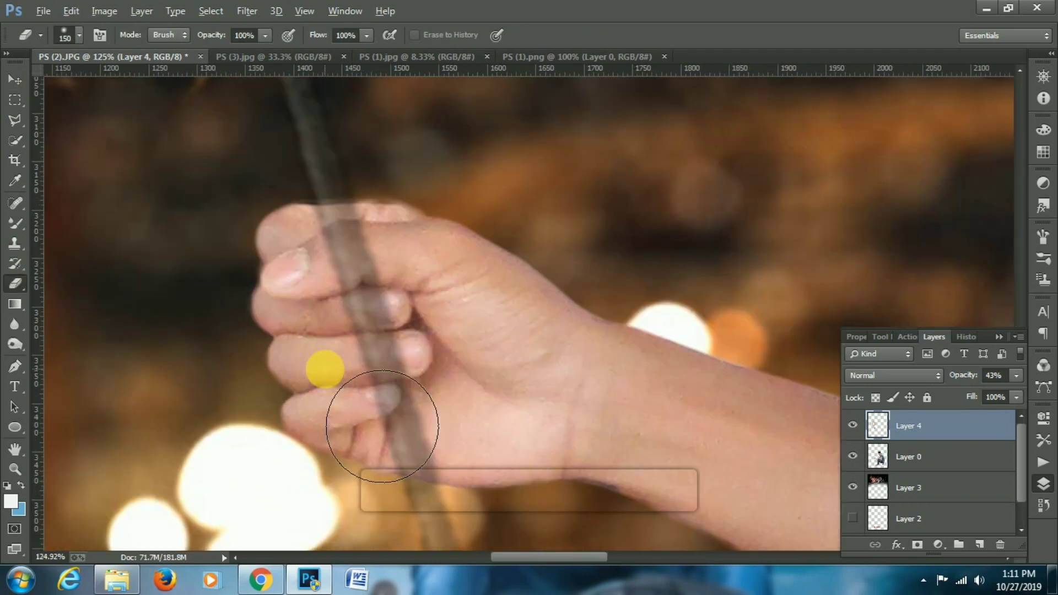
{"action": "key", "text": "bracketleft"}
{"action": "key", "text": "bracketleft"}
{"action": "key", "text": "bracketleft"}
{"action": "key", "text": "bracketleft"}
{"action": "key", "text": "bracketleft"}
{"action": "mouse_move", "coordinate": [382, 270]}
{"action": "left_mouse_down"}
{"action": "mouse_move", "coordinate": [351, 290]}
{"action": "mouse_move", "coordinate": [373, 319]}
{"action": "mouse_move", "coordinate": [391, 287]}
{"action": "mouse_move", "coordinate": [385, 363]}
{"action": "mouse_move", "coordinate": [408, 363]}
{"action": "left_mouse_up"}
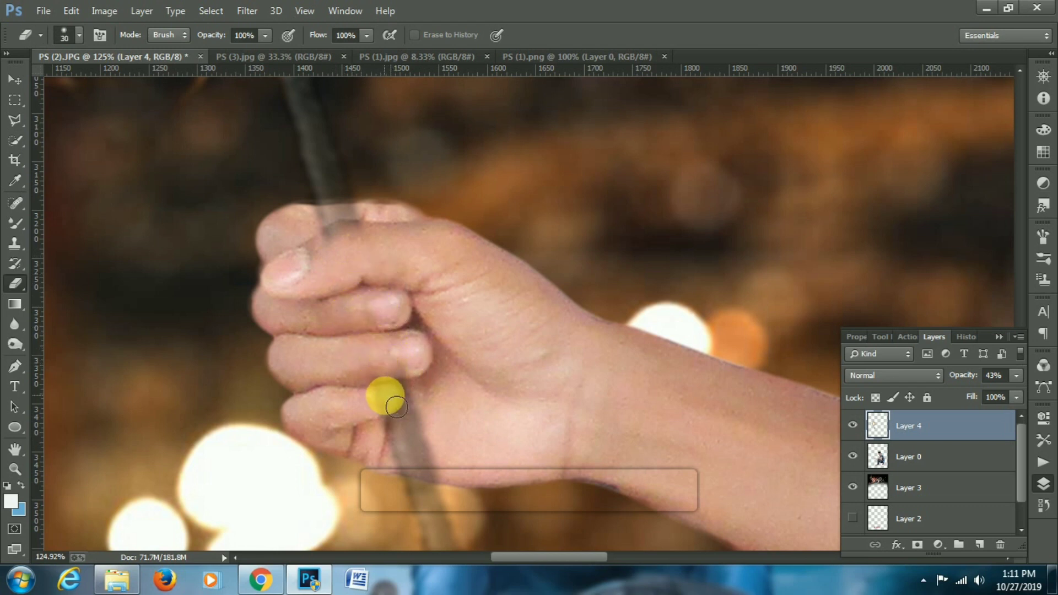
{"action": "mouse_move", "coordinate": [408, 372]}
{"action": "left_mouse_down"}
{"action": "mouse_move", "coordinate": [367, 286]}
{"action": "mouse_move", "coordinate": [373, 259]}
{"action": "mouse_move", "coordinate": [367, 247]}
{"action": "mouse_move", "coordinate": [349, 250]}
{"action": "mouse_move", "coordinate": [336, 264]}
{"action": "mouse_move", "coordinate": [348, 253]}
{"action": "mouse_move", "coordinate": [374, 396]}
{"action": "mouse_move", "coordinate": [389, 418]}
{"action": "mouse_move", "coordinate": [393, 395]}
{"action": "mouse_move", "coordinate": [422, 369]}
{"action": "mouse_move", "coordinate": [382, 324]}
{"action": "mouse_move", "coordinate": [386, 418]}
{"action": "left_mouse_up"}
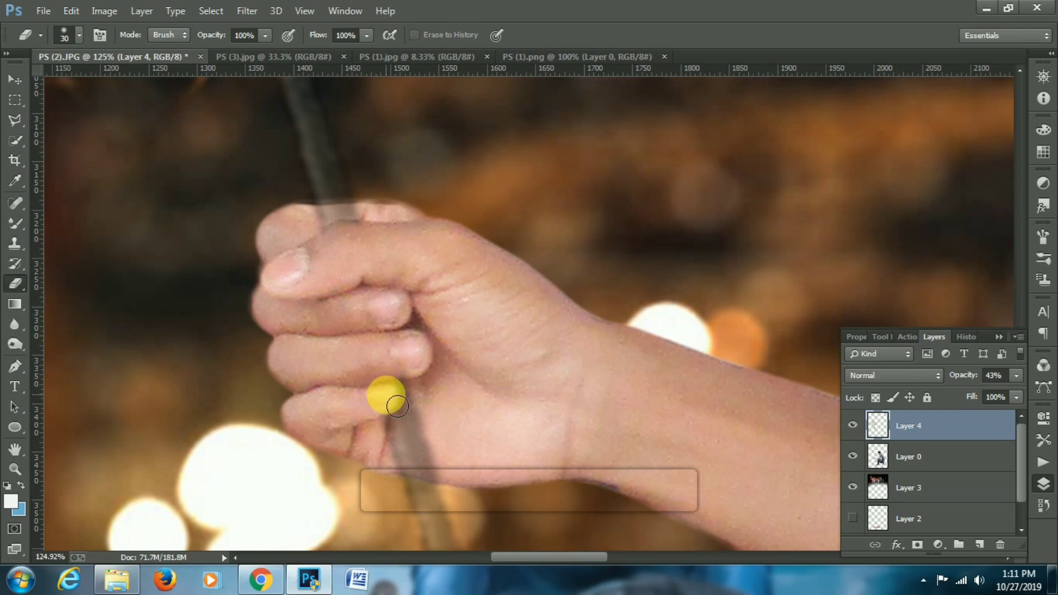
{"action": "key", "text": "ctrl+0"}
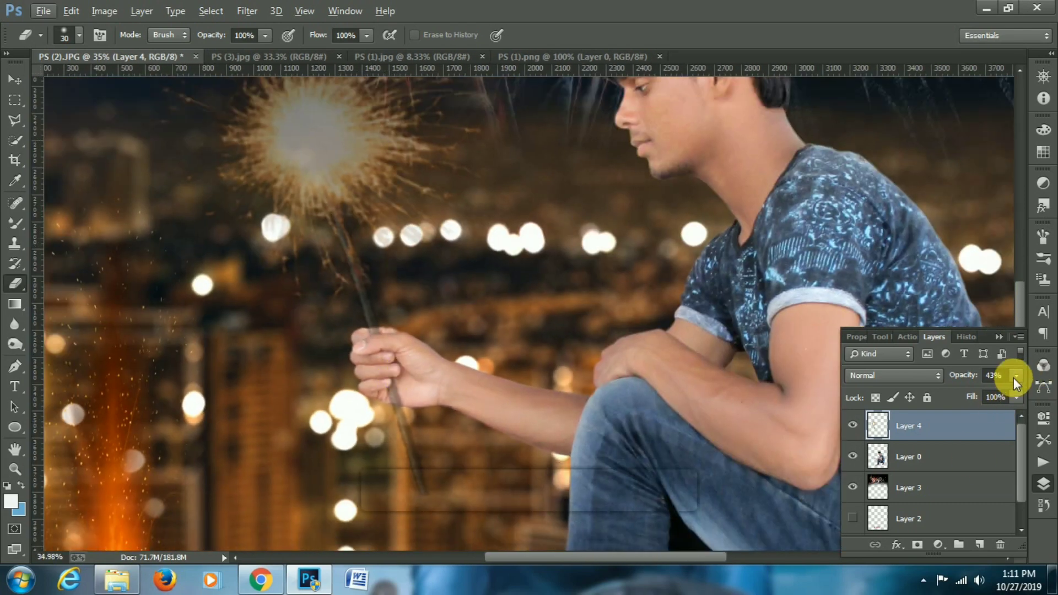
- Set the sparkler layer's opacity back to 100% so the sparkler in the man's hand is fully opaque
{"action": "left_click_drag", "start_coordinate": [977, 389], "coordinate": [1025, 391]}
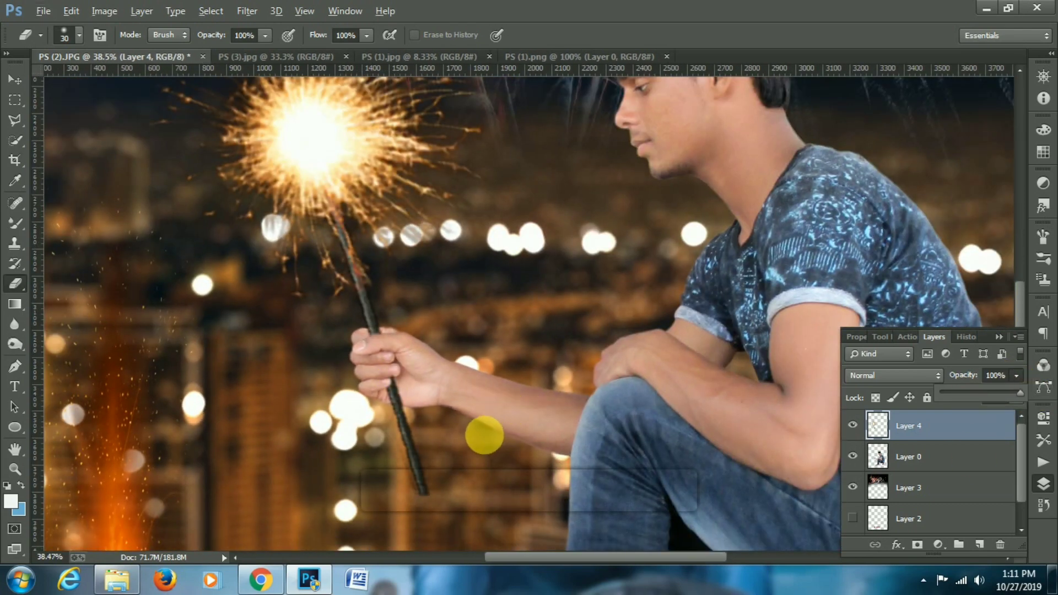
{"action": "scroll", "coordinate": [484, 432], "scroll_direction": "up", "scroll_amount": 3}
{"action": "mouse_move", "coordinate": [348, 388]}
{"action": "left_mouse_down"}
{"action": "mouse_move", "coordinate": [319, 287]}
{"action": "mouse_move", "coordinate": [342, 350]}
{"action": "mouse_move", "coordinate": [351, 333]}
{"action": "mouse_move", "coordinate": [295, 318]}
{"action": "left_mouse_up"}
{"action": "scroll", "coordinate": [389, 324], "scroll_direction": "down", "scroll_amount": 8}
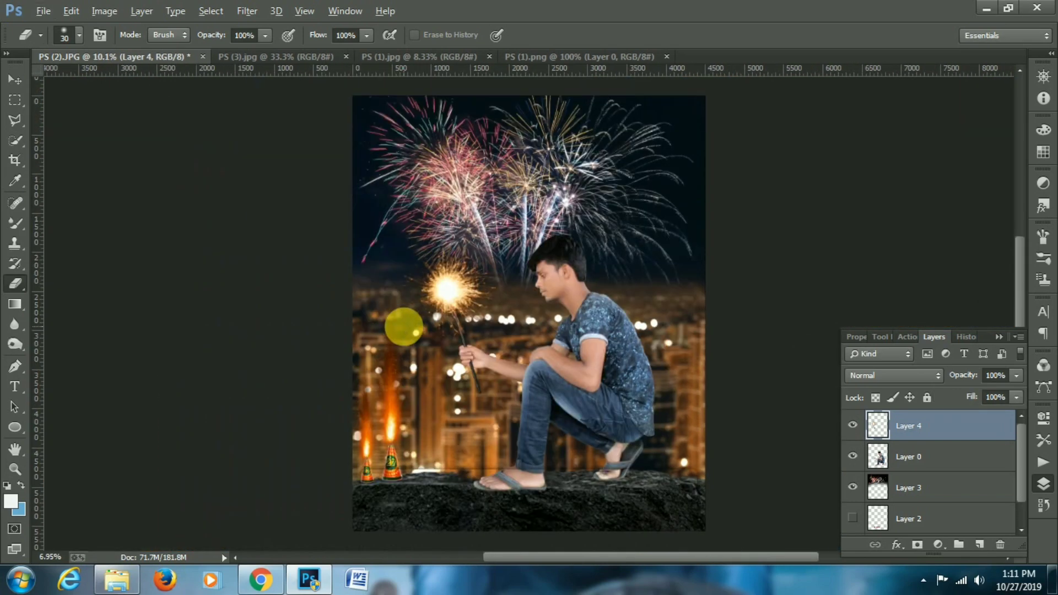
{"action": "scroll", "coordinate": [506, 335], "scroll_direction": "down", "scroll_amount": 1}
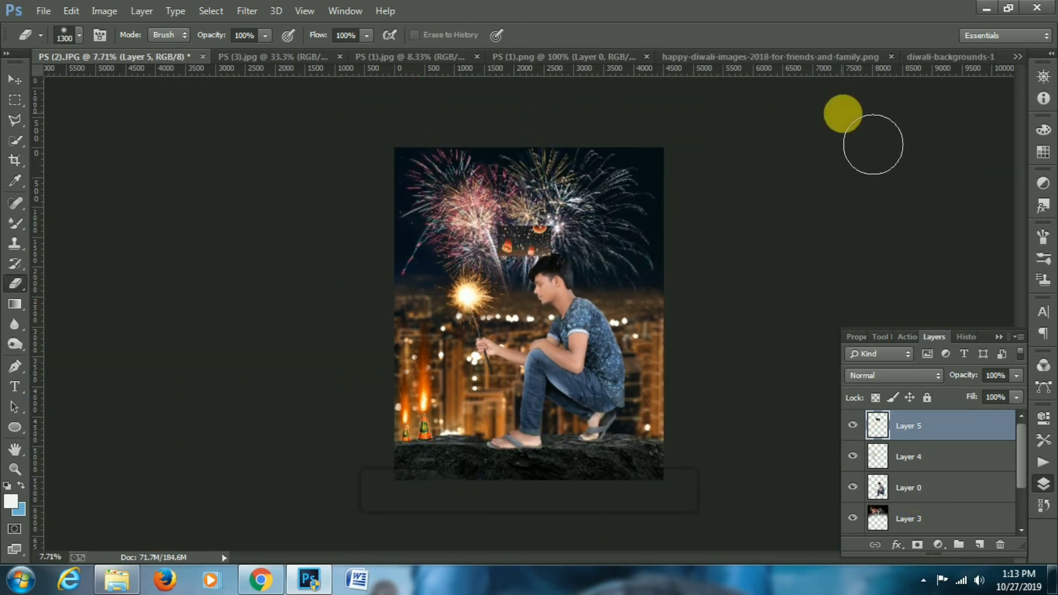
- Merge the fireworks, rock and city background layers into one layer, keeping the man and sparkler layers separate
{"action": "left_click", "coordinate": [768, 59]}
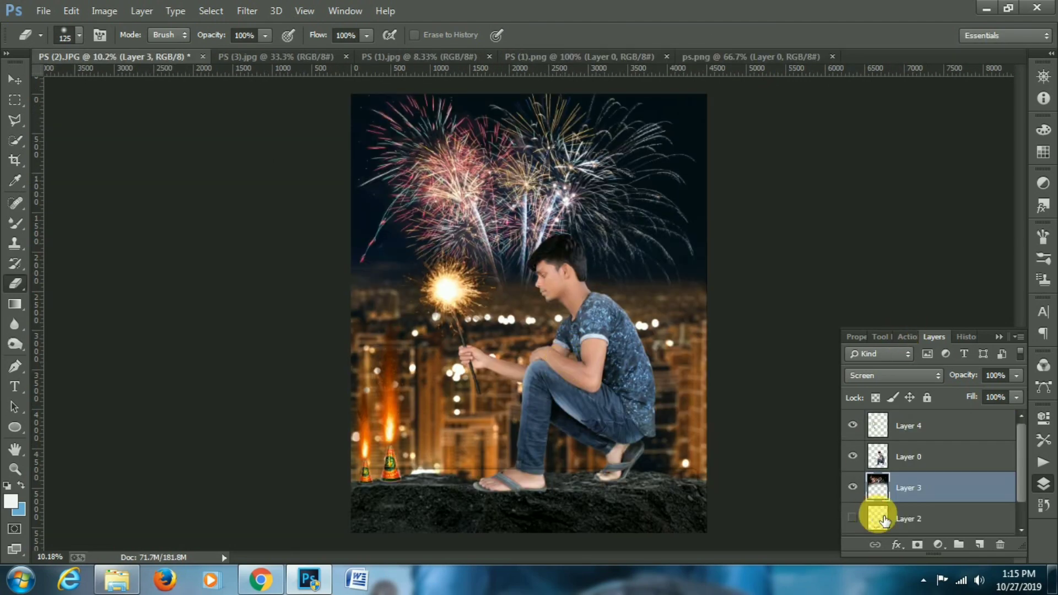
{"action": "scroll", "coordinate": [1025, 489], "scroll_direction": "down", "scroll_amount": 1}
{"action": "right_click", "coordinate": [940, 519]}
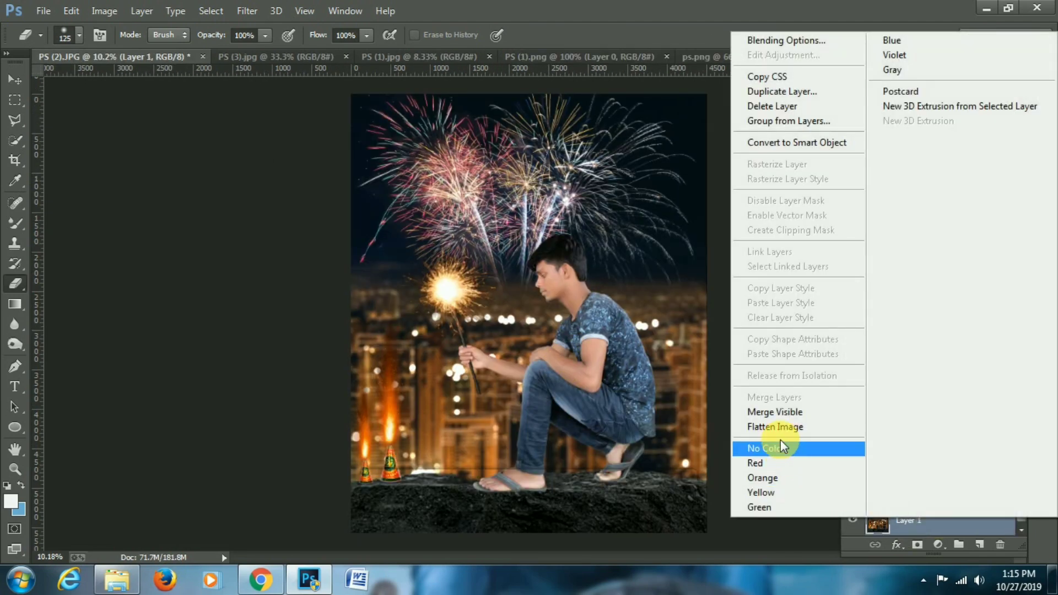
{"action": "left_click", "coordinate": [781, 412]}
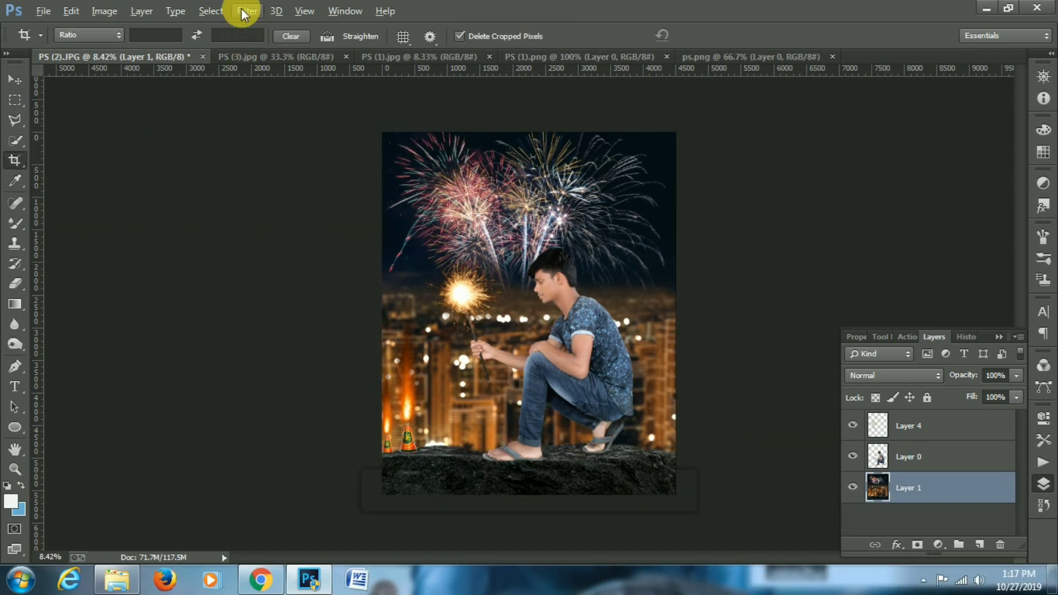
- Try to apply the Camera Raw Filter to the merged background layer
{"action": "left_click", "coordinate": [242, 11]}
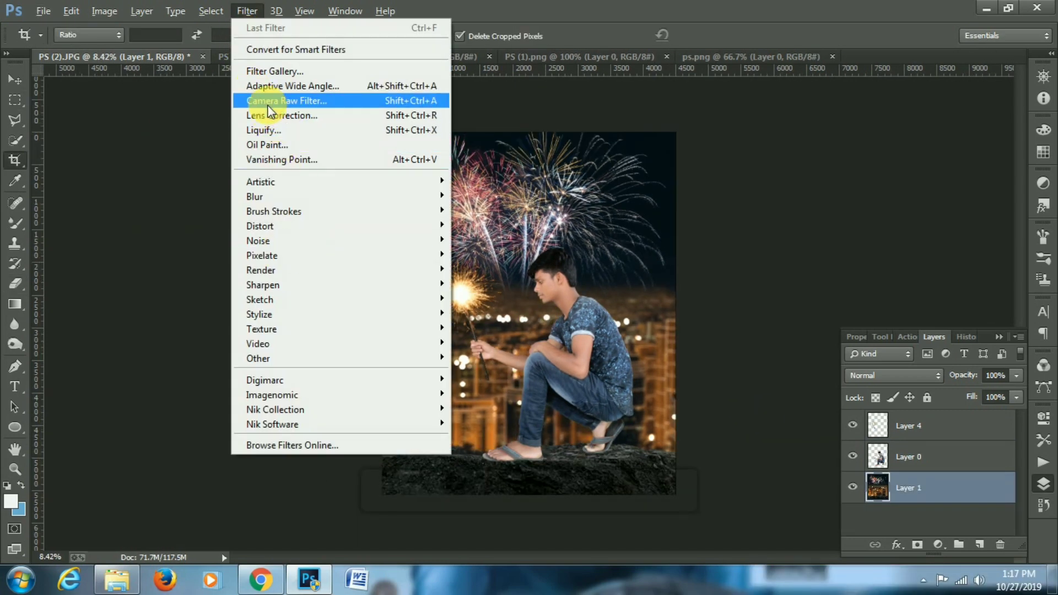
{"action": "left_click", "coordinate": [268, 106]}
{"action": "left_click", "coordinate": [519, 237], "text": "ctrl"}
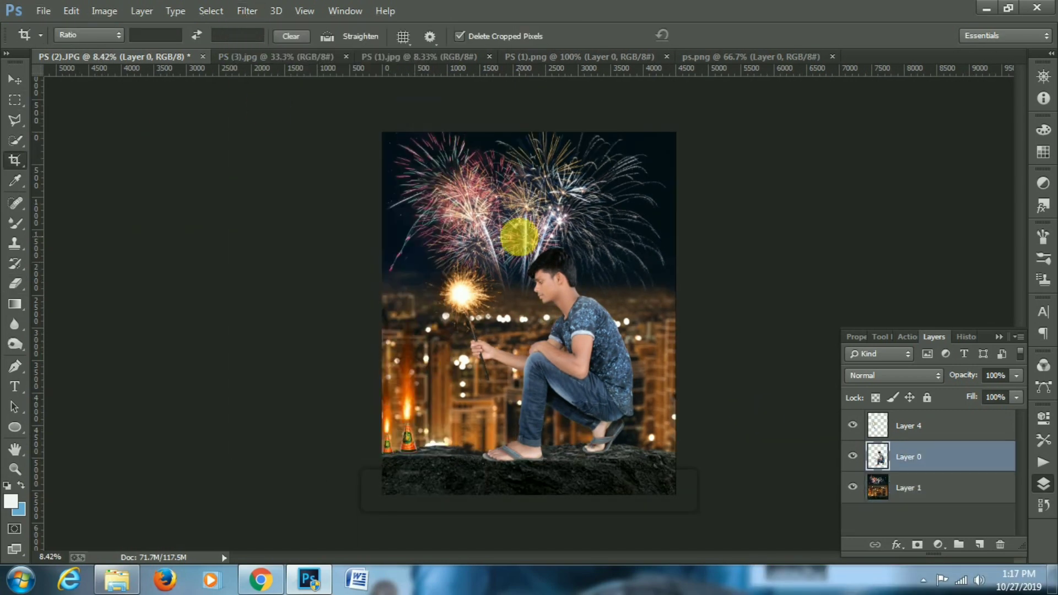
- Open Selective Color on the man's layer and set the Reds to Cyan -33% and Black -38%
{"action": "left_click", "coordinate": [97, 15]}
{"action": "mouse_move", "coordinate": [127, 47]}
{"action": "left_click", "coordinate": [309, 284]}
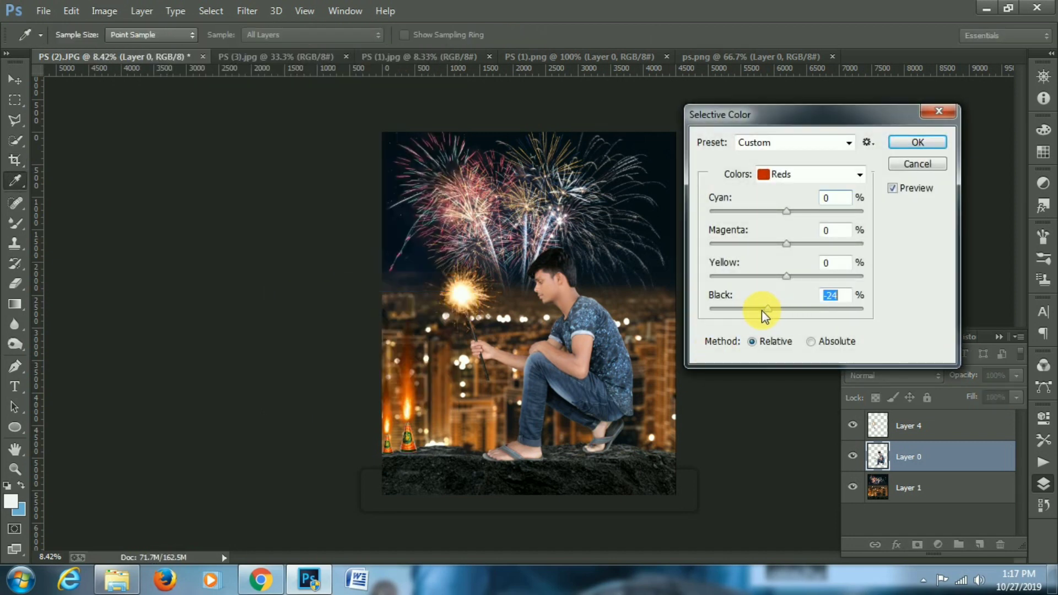
{"action": "left_click_drag", "start_coordinate": [761, 310], "coordinate": [757, 312]}
{"action": "left_click_drag", "start_coordinate": [784, 209], "coordinate": [772, 215]}
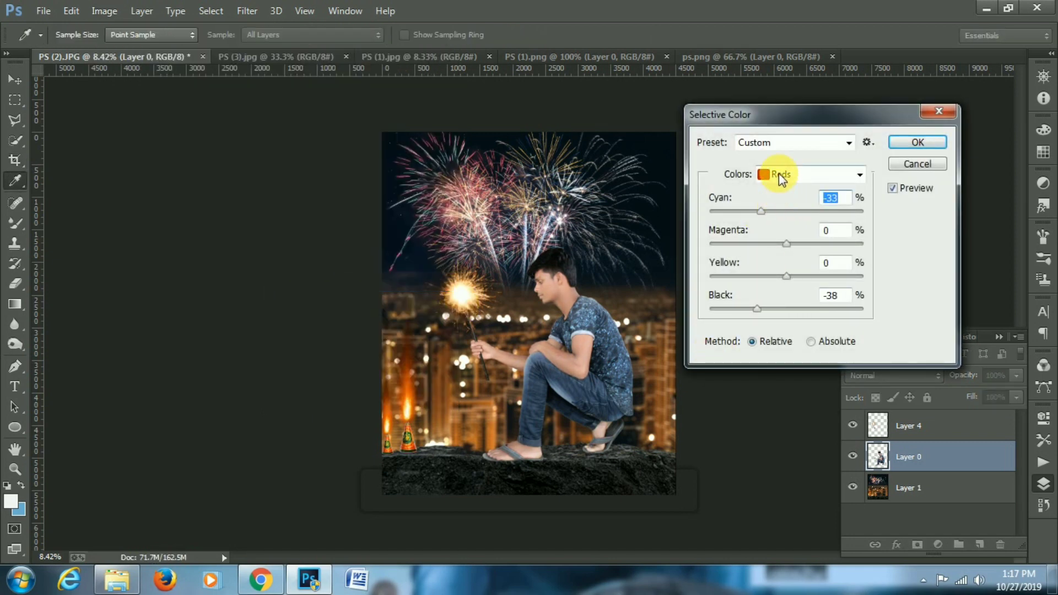
- Set Black to +18% for the Blacks in Selective Color and apply the adjustment to the man's layer
{"action": "left_click", "coordinate": [779, 178]}
{"action": "left_click", "coordinate": [779, 190]}
{"action": "mouse_move", "coordinate": [786, 309]}
{"action": "left_mouse_down"}
{"action": "mouse_move", "coordinate": [753, 309]}
{"action": "mouse_move", "coordinate": [810, 309]}
{"action": "mouse_move", "coordinate": [800, 312]}
{"action": "left_mouse_up"}
{"action": "left_click", "coordinate": [787, 177]}
{"action": "left_click", "coordinate": [790, 276]}
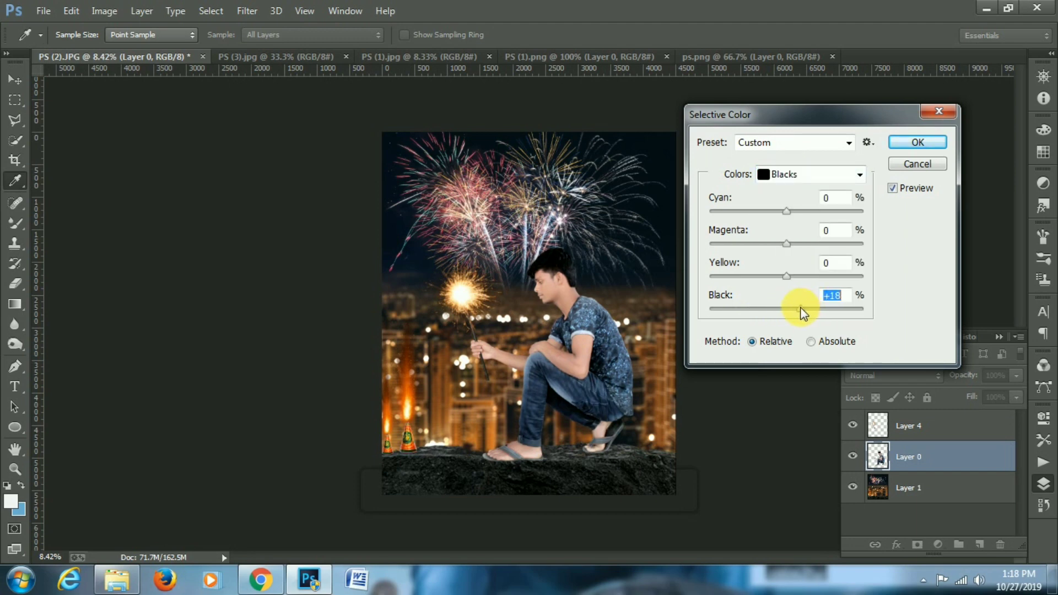
{"action": "left_click", "coordinate": [915, 146]}
- Smooth the skin on the man's face and neck with the Mixer Brush, using brush sizes of 90 and 125 px
{"action": "right_click", "coordinate": [15, 225]}
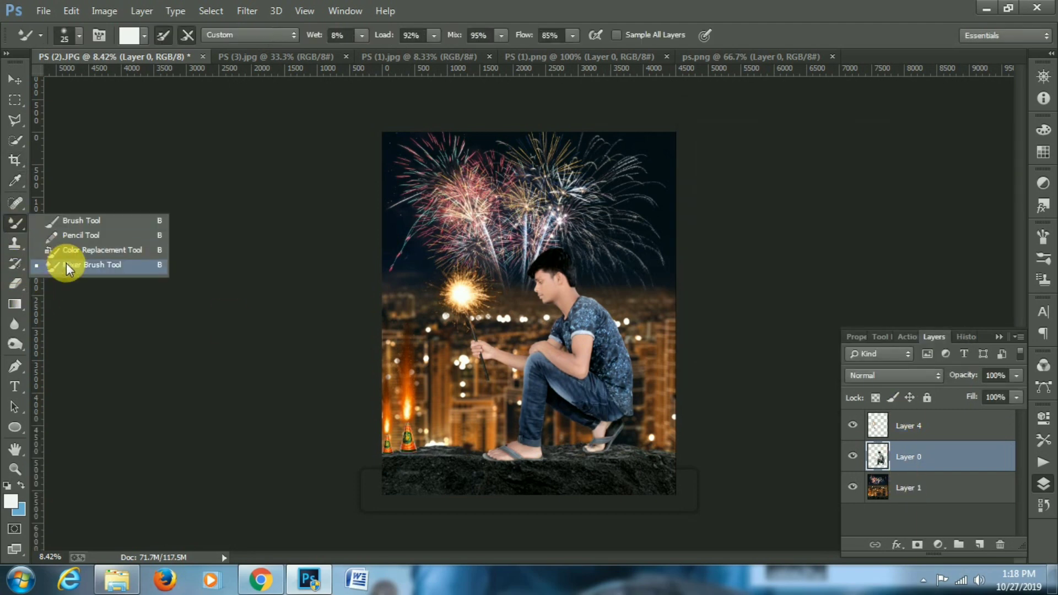
{"action": "left_click", "coordinate": [68, 265]}
{"action": "scroll", "coordinate": [565, 307], "scroll_direction": "up", "scroll_amount": 5}
{"action": "scroll", "coordinate": [579, 298], "scroll_direction": "up", "scroll_amount": 4}
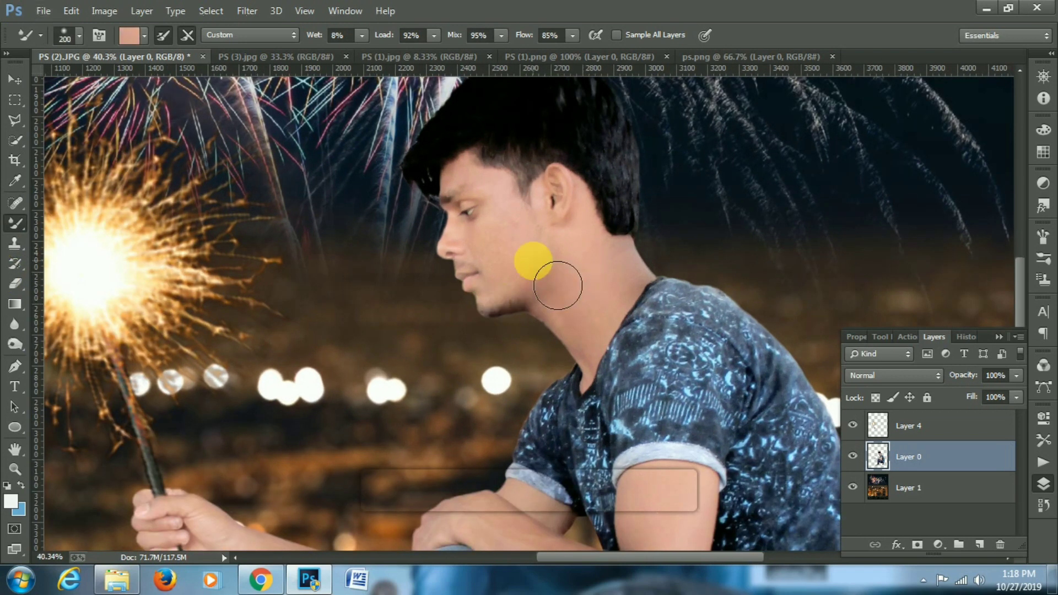
{"action": "key", "text": "bracketleft"}
{"action": "key", "text": "bracketleft"}
{"action": "key", "text": "bracketleft"}
{"action": "key", "text": "bracketleft"}
{"action": "key", "text": "bracketleft"}
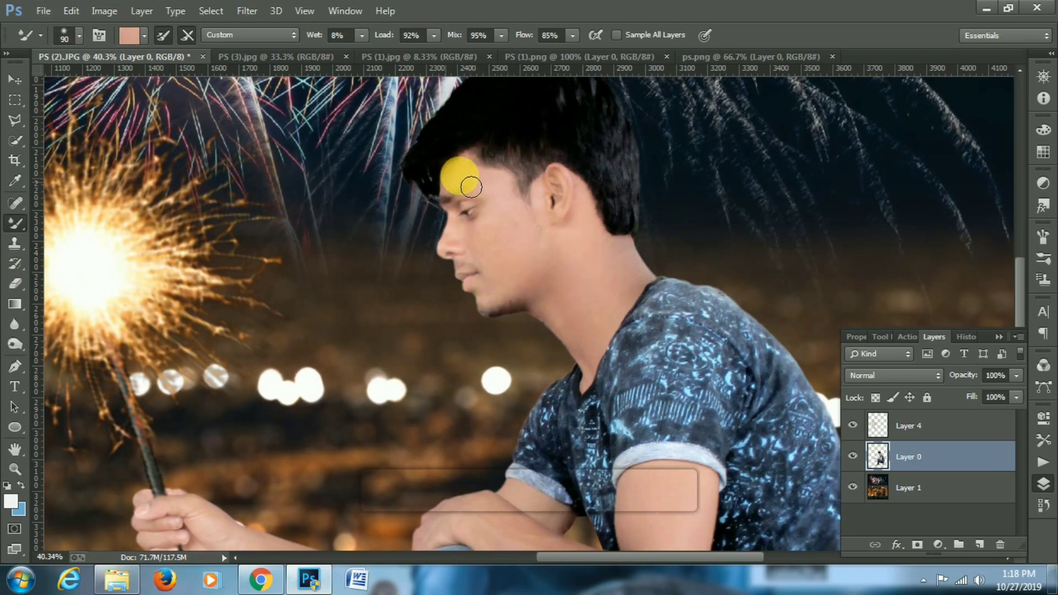
{"action": "mouse_move", "coordinate": [471, 186]}
{"action": "left_mouse_down"}
{"action": "mouse_move", "coordinate": [515, 213]}
{"action": "mouse_move", "coordinate": [465, 239]}
{"action": "mouse_move", "coordinate": [503, 275]}
{"action": "mouse_move", "coordinate": [593, 213]}
{"action": "left_mouse_up"}
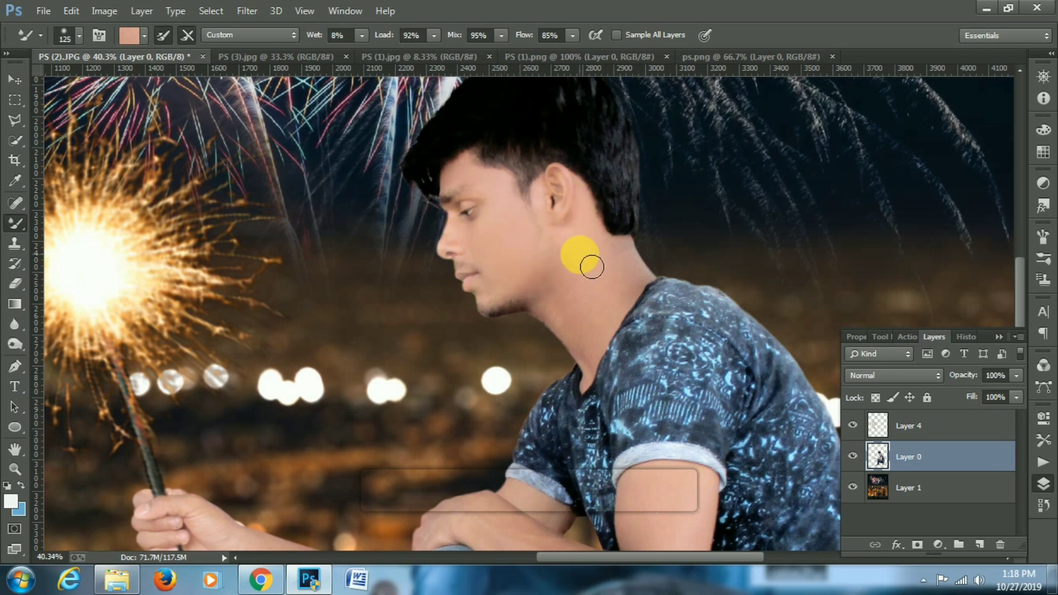
{"action": "mouse_move", "coordinate": [592, 266]}
{"action": "left_mouse_down"}
{"action": "mouse_move", "coordinate": [553, 254]}
{"action": "mouse_move", "coordinate": [572, 306]}
{"action": "mouse_move", "coordinate": [604, 286]}
{"action": "mouse_move", "coordinate": [647, 289]}
{"action": "mouse_move", "coordinate": [638, 304]}
{"action": "mouse_move", "coordinate": [629, 267]}
{"action": "mouse_move", "coordinate": [610, 270]}
{"action": "mouse_move", "coordinate": [630, 293]}
{"action": "mouse_move", "coordinate": [610, 335]}
{"action": "mouse_move", "coordinate": [574, 311]}
{"action": "mouse_move", "coordinate": [612, 339]}
{"action": "mouse_move", "coordinate": [608, 365]}
{"action": "mouse_move", "coordinate": [521, 292]}
{"action": "mouse_move", "coordinate": [517, 258]}
{"action": "mouse_move", "coordinate": [596, 356]}
{"action": "left_mouse_up"}
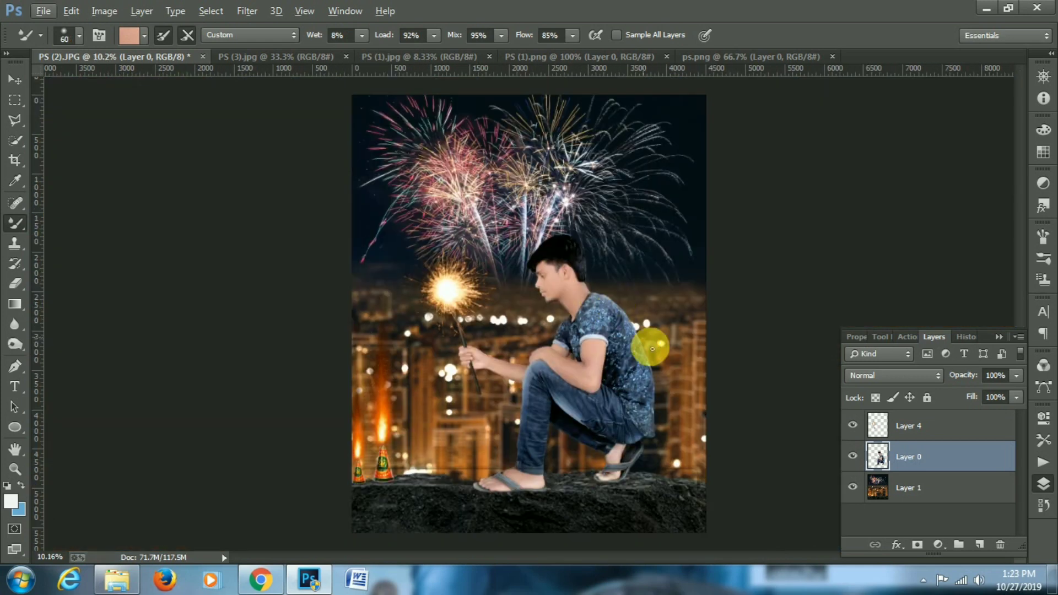
- Add a Color Balance adjustment layer above the man's layer and merge it down into that layer
{"action": "left_click", "coordinate": [943, 548]}
{"action": "left_click", "coordinate": [918, 371]}
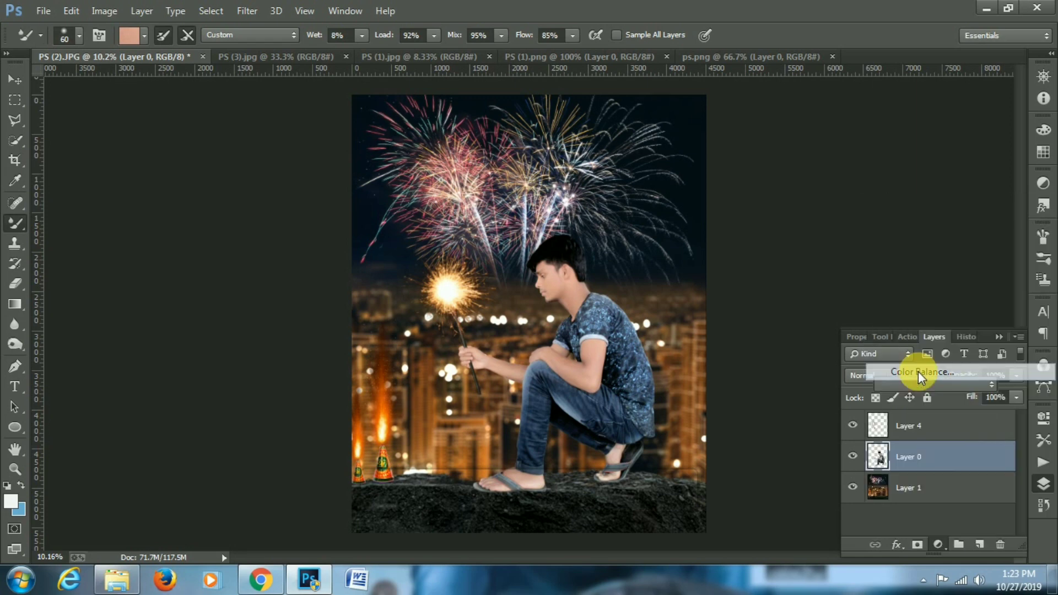
{"action": "left_click", "coordinate": [1043, 417]}
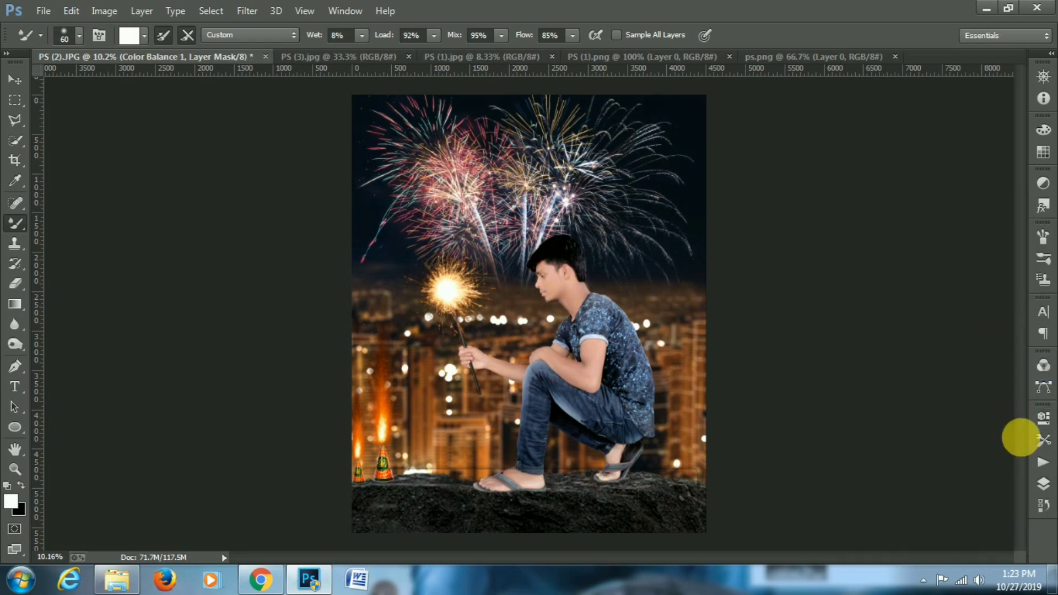
{"action": "left_click", "coordinate": [1043, 483]}
{"action": "right_click", "coordinate": [1004, 444]}
{"action": "left_click", "coordinate": [713, 441]}
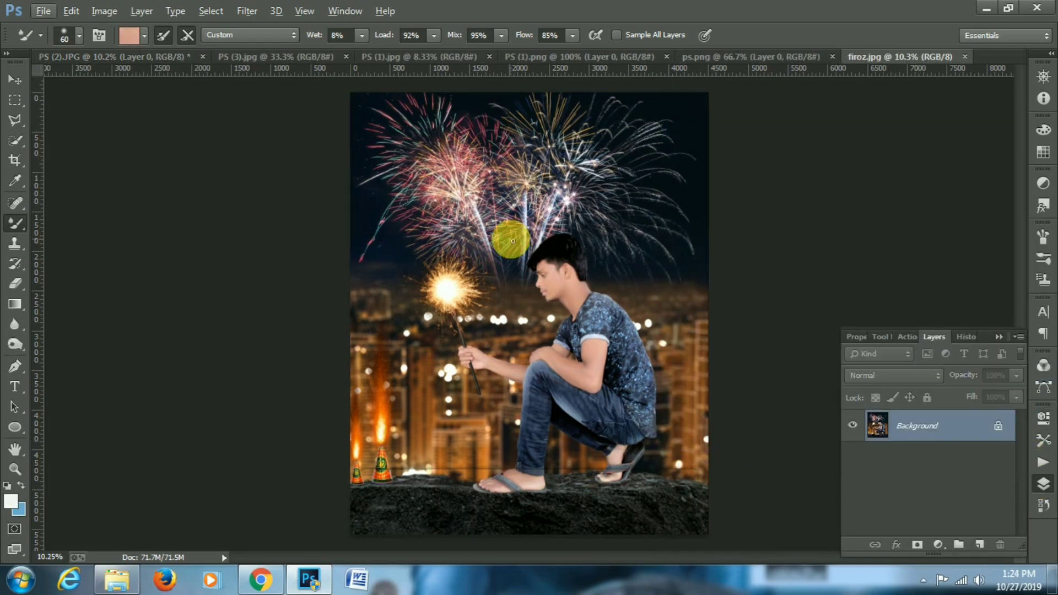
- Try to apply the Camera Raw Filter to the flattened JPG of the composite
{"action": "left_click", "coordinate": [247, 11]}
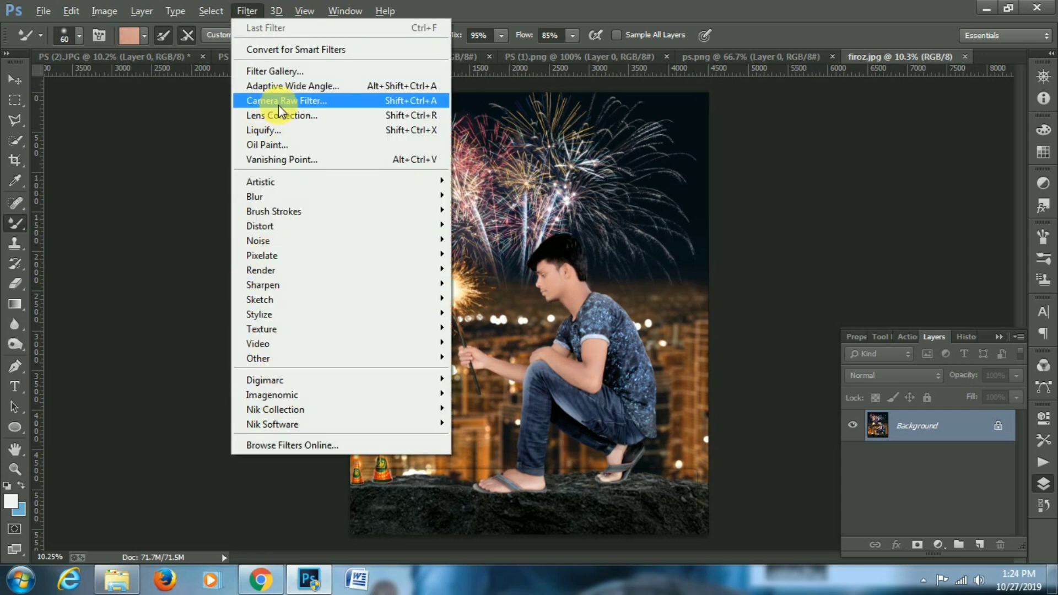
{"action": "left_click", "coordinate": [280, 103]}
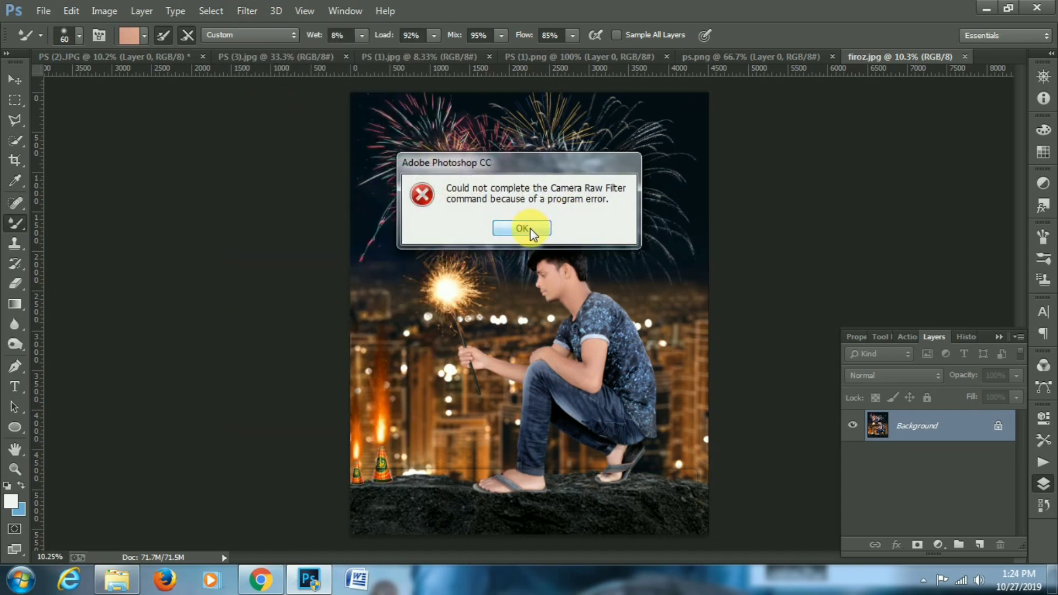
{"action": "left_click", "coordinate": [530, 228]}
- Open the flattened composite in the Camera Raw Filter and set Saturation to +15
{"action": "left_click", "coordinate": [248, 11]}
{"action": "left_click", "coordinate": [330, 101]}
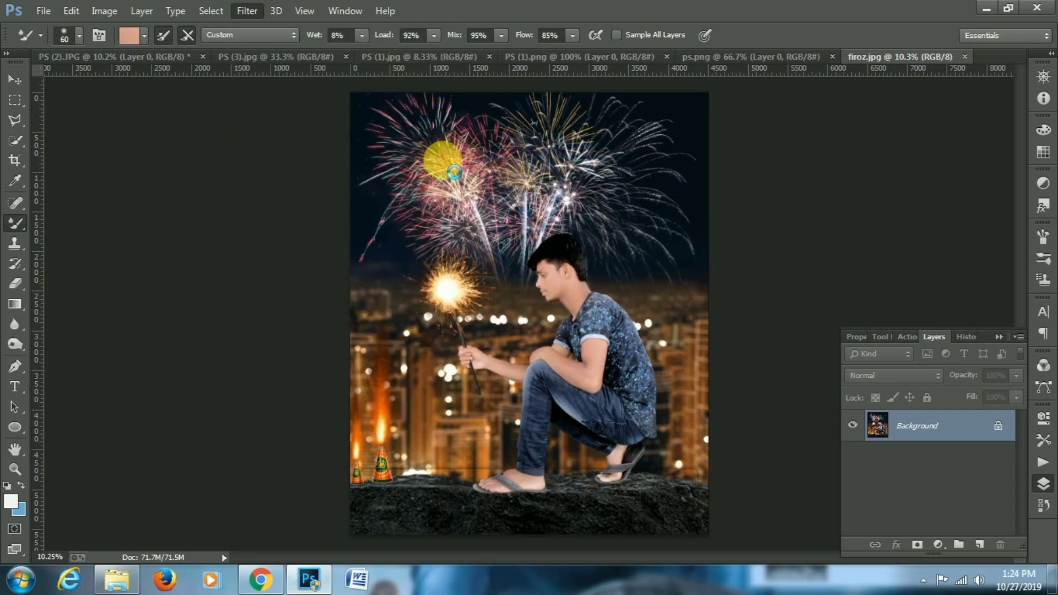
{"action": "scroll", "coordinate": [932, 497], "scroll_direction": "down", "scroll_amount": 3}
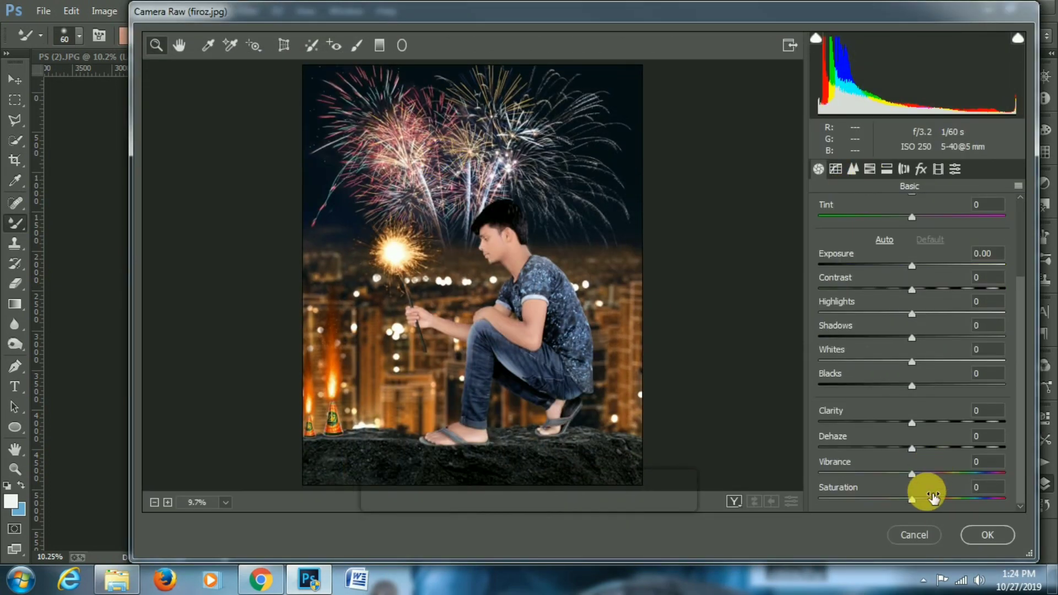
{"action": "left_click_drag", "start_coordinate": [911, 498], "coordinate": [925, 500]}
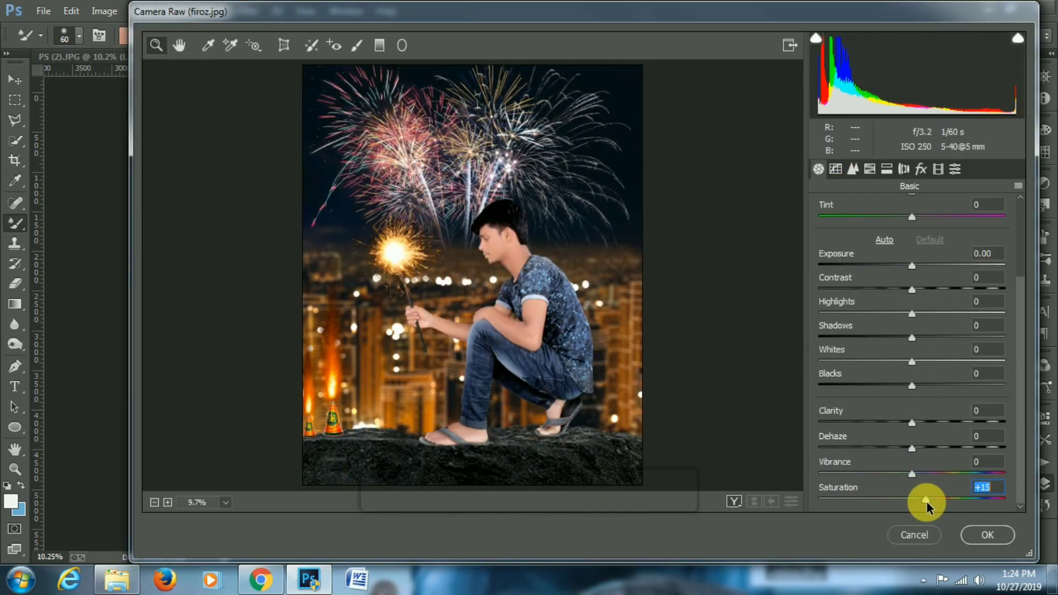
- In the HSL adjustments, raise the Oranges luminance and set the saturation of Greens to +86 and Aquas to +58
{"action": "left_click", "coordinate": [870, 168]}
{"action": "left_click", "coordinate": [927, 206]}
{"action": "mouse_move", "coordinate": [916, 284]}
{"action": "left_mouse_down"}
{"action": "mouse_move", "coordinate": [931, 284]}
{"action": "mouse_move", "coordinate": [932, 311]}
{"action": "mouse_move", "coordinate": [937, 284]}
{"action": "left_mouse_up"}
{"action": "left_click_drag", "start_coordinate": [916, 337], "coordinate": [995, 337]}
{"action": "left_click", "coordinate": [870, 206]}
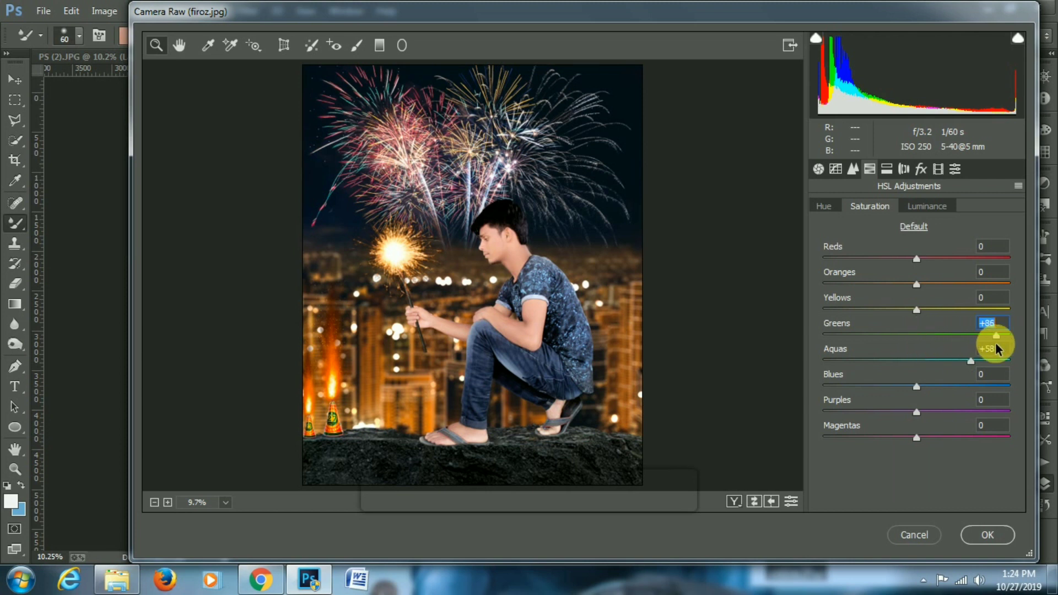
- Set the hue of Blues to -17 and Oranges to -16, and apply the Camera Raw adjustments
{"action": "mouse_move", "coordinate": [916, 388]}
{"action": "left_mouse_down"}
{"action": "mouse_move", "coordinate": [996, 389]}
{"action": "mouse_move", "coordinate": [845, 385]}
{"action": "mouse_move", "coordinate": [903, 386]}
{"action": "left_mouse_up"}
{"action": "left_click", "coordinate": [822, 206]}
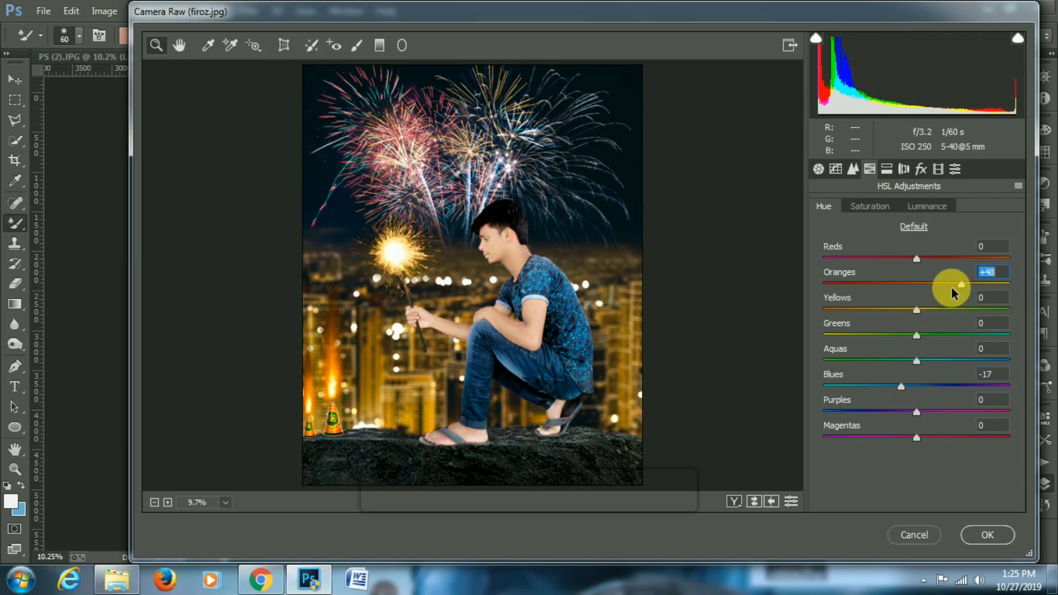
{"action": "left_click_drag", "start_coordinate": [916, 289], "coordinate": [895, 290]}
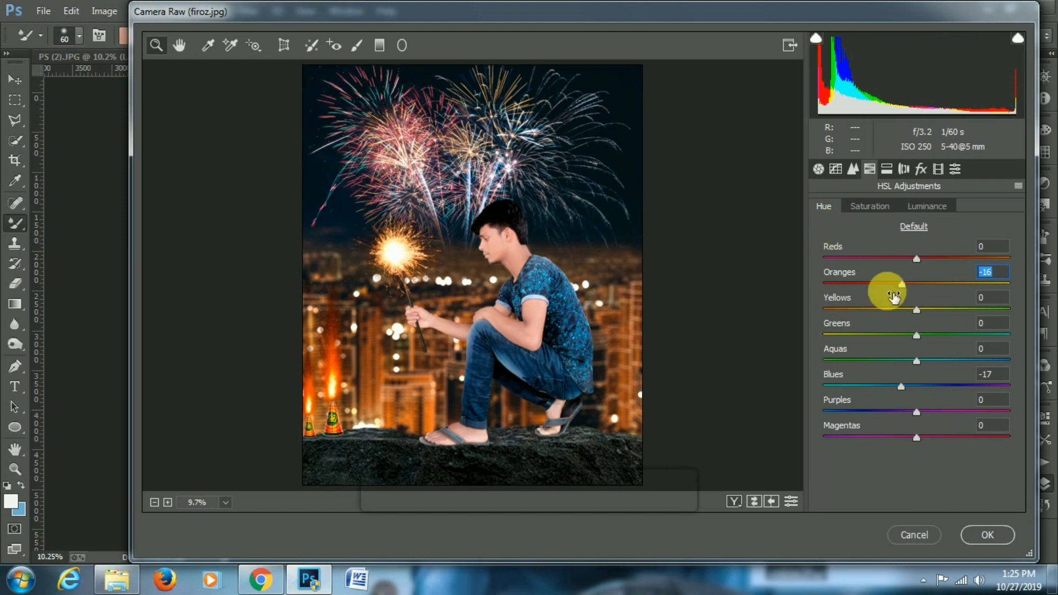
{"action": "left_click", "coordinate": [985, 538]}
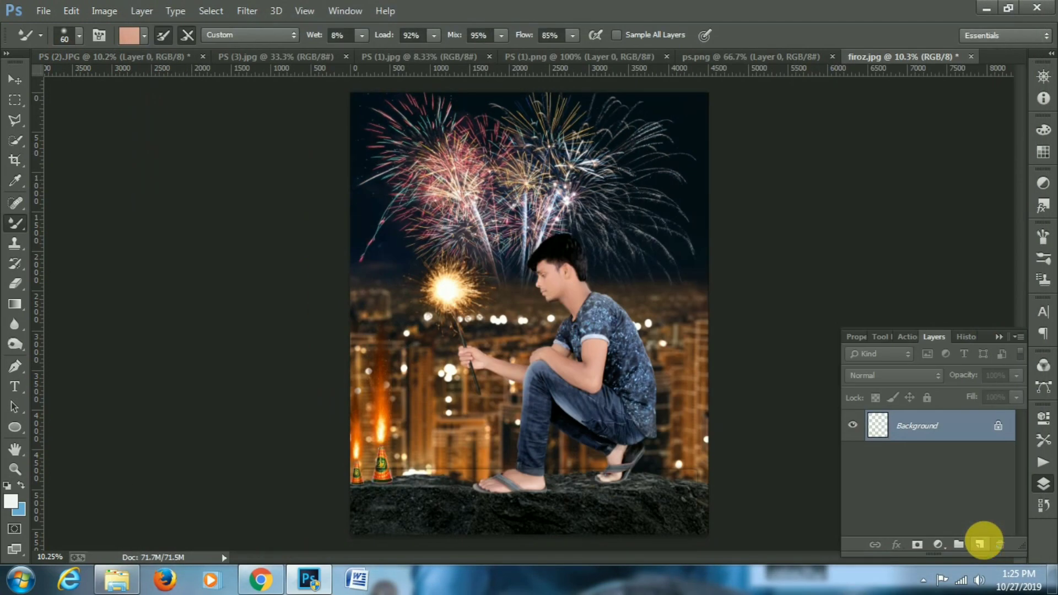
- Place the HAPPY DIWALI sparkler text beside the man's knee, enlarge it slightly, and set its layer's blend mode to Screen
{"action": "left_click", "coordinate": [16, 80]}
{"action": "left_click", "coordinate": [489, 445]}
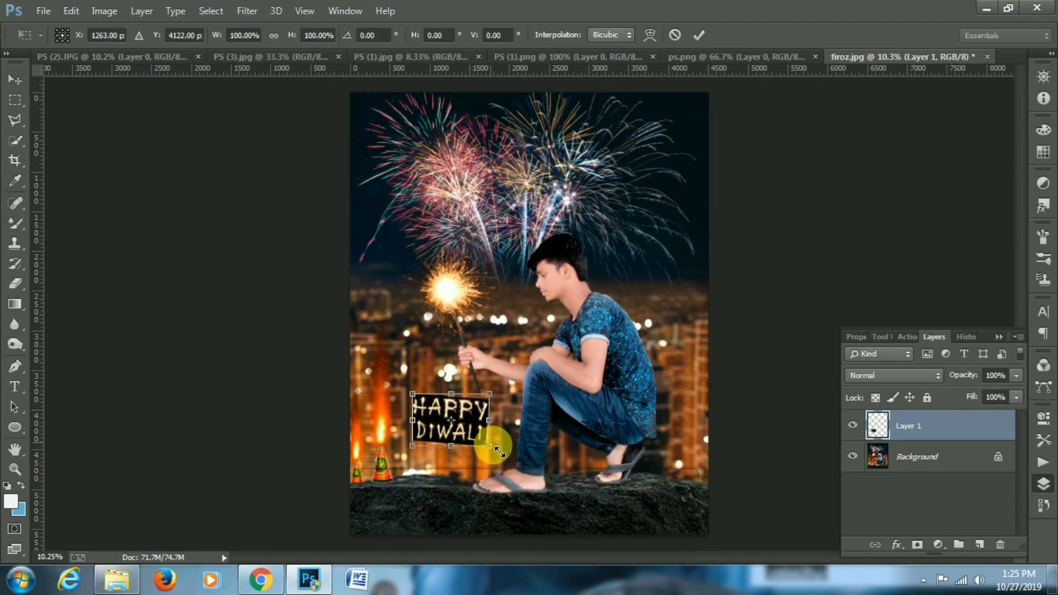
{"action": "left_click_drag", "start_coordinate": [496, 448], "coordinate": [498, 451]}
{"action": "key", "text": "Return"}
{"action": "left_click", "coordinate": [892, 375]}
{"action": "left_click", "coordinate": [860, 135]}
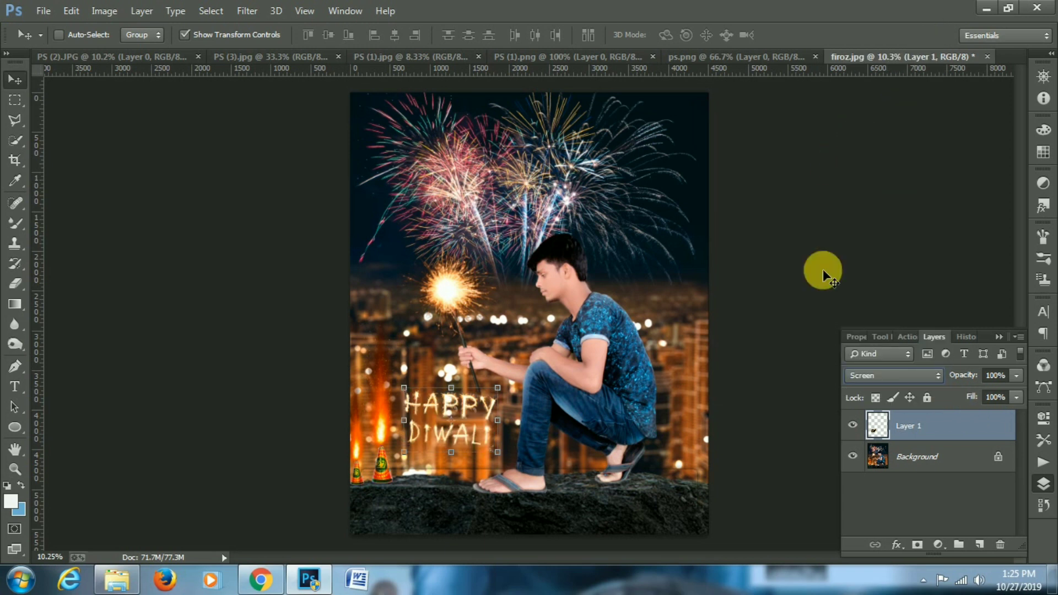
- Enlarge the HAPPY DIWALI text to about half the image width and move it over the fireworks in the upper-left sky
{"action": "mouse_move", "coordinate": [479, 432]}
{"action": "left_mouse_down"}
{"action": "mouse_move", "coordinate": [475, 270]}
{"action": "mouse_move", "coordinate": [437, 206]}
{"action": "mouse_move", "coordinate": [492, 396]}
{"action": "mouse_move", "coordinate": [443, 207]}
{"action": "mouse_move", "coordinate": [540, 220]}
{"action": "mouse_move", "coordinate": [477, 446]}
{"action": "mouse_move", "coordinate": [473, 425]}
{"action": "left_mouse_up"}
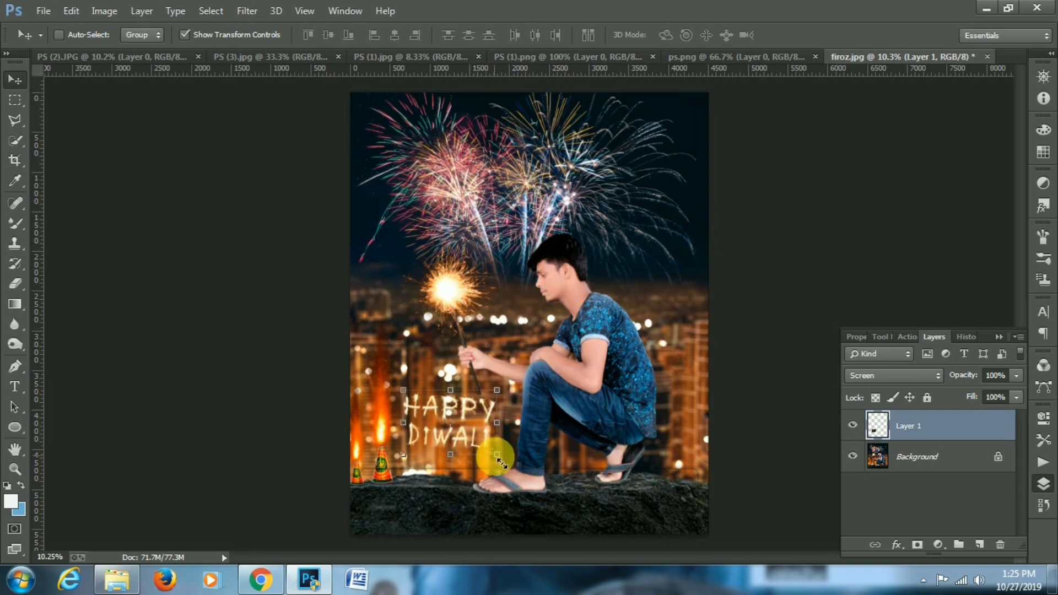
{"action": "left_click_drag", "start_coordinate": [498, 461], "coordinate": [503, 463]}
{"action": "left_click_drag", "start_coordinate": [481, 414], "coordinate": [525, 127]}
{"action": "left_click_drag", "start_coordinate": [555, 180], "coordinate": [446, 171]}
{"action": "key", "text": "Return"}
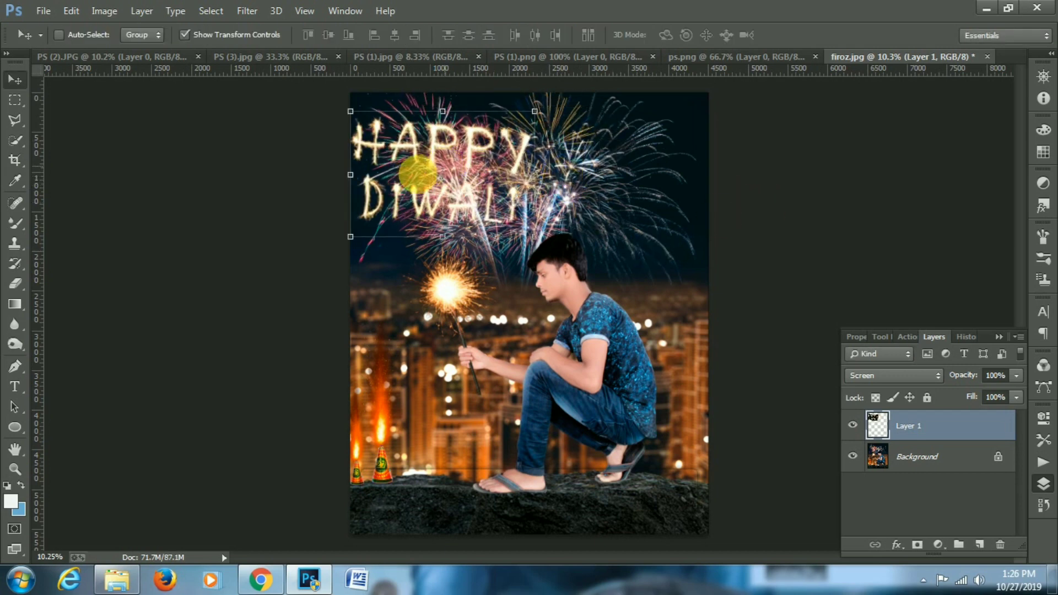
- Merge the HAPPY DIWALI text layer down into the Background layer
{"action": "key", "text": "m"}
{"action": "right_click", "coordinate": [953, 438]}
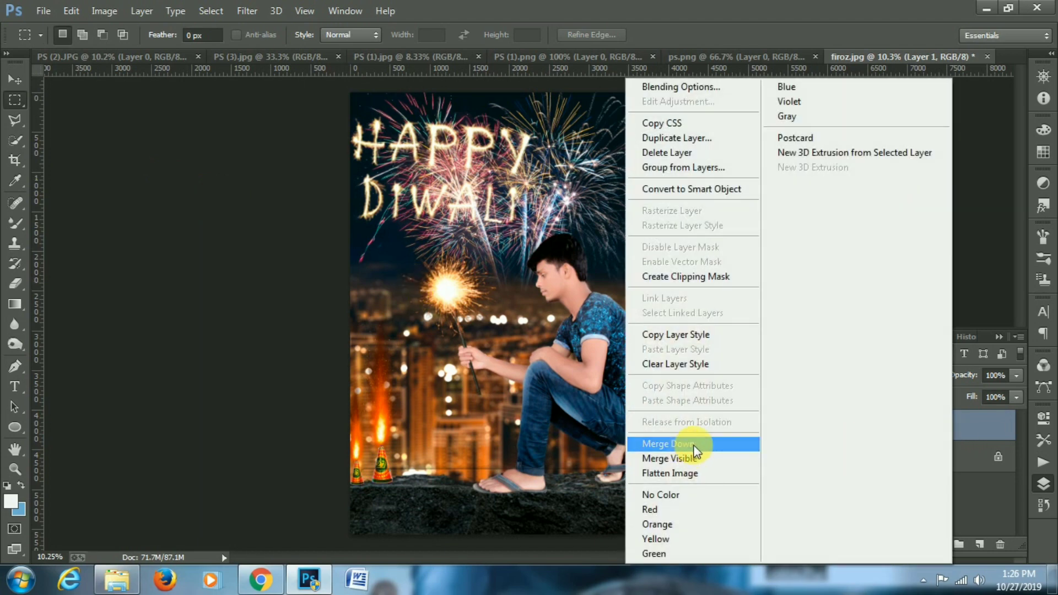
{"action": "left_click", "coordinate": [684, 443]}
- Apply the Noiseware Professional noise reduction filter with its Default settings to the Background layer, previewing the man's face and ear
{"action": "left_click", "coordinate": [247, 10]}
{"action": "left_click", "coordinate": [472, 400]}
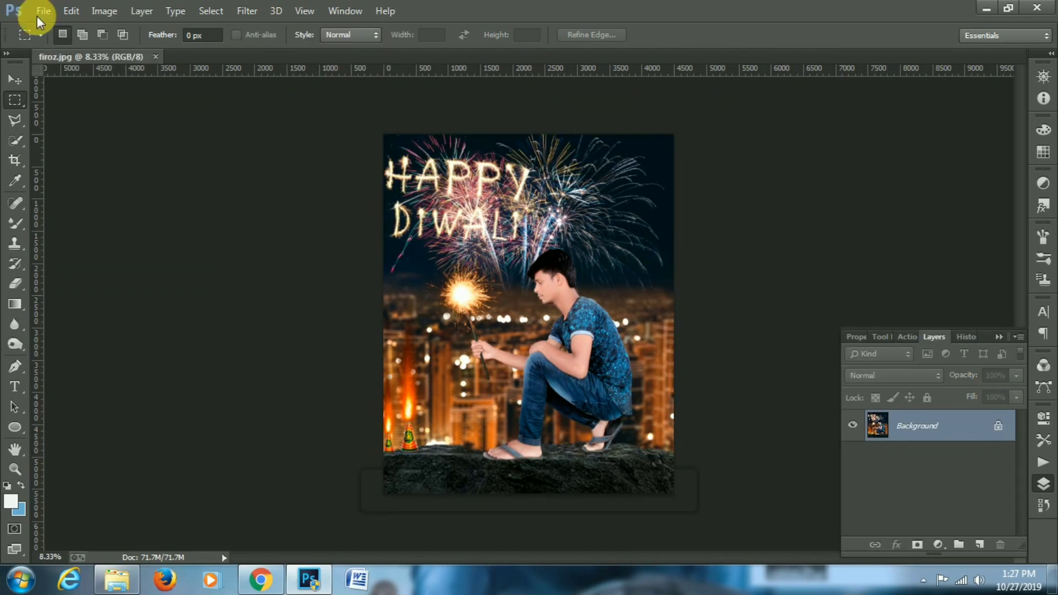
{"action": "left_click", "coordinate": [247, 11]}
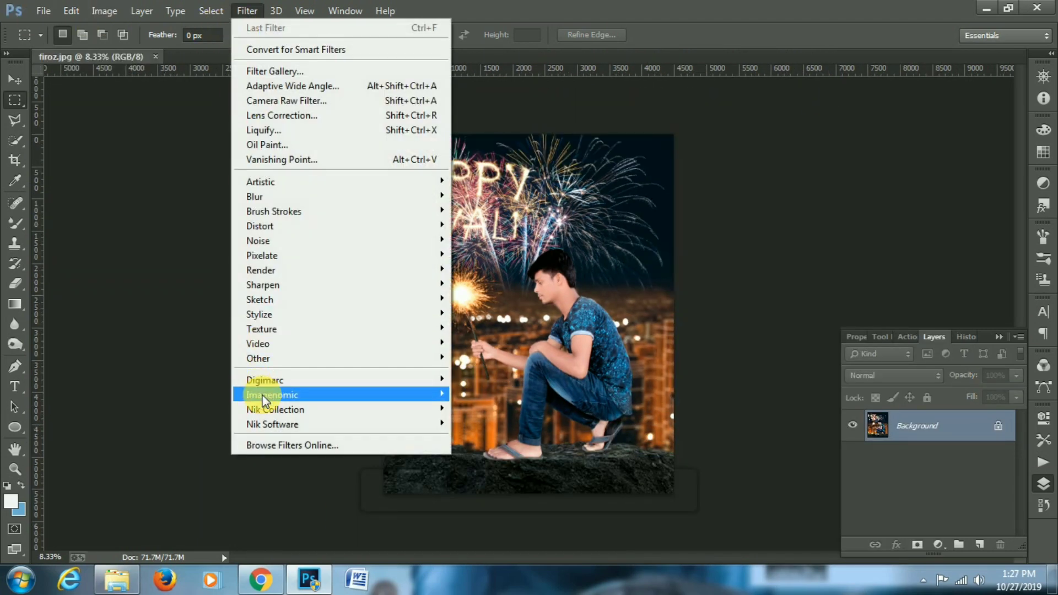
{"action": "mouse_move", "coordinate": [264, 400]}
{"action": "left_click", "coordinate": [530, 396]}
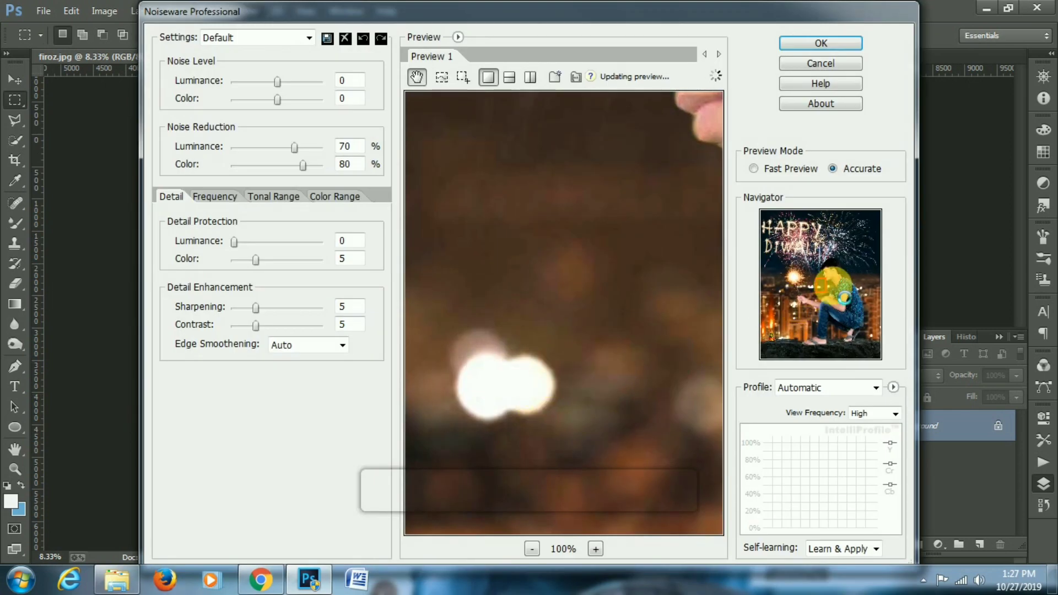
{"action": "left_click", "coordinate": [831, 274]}
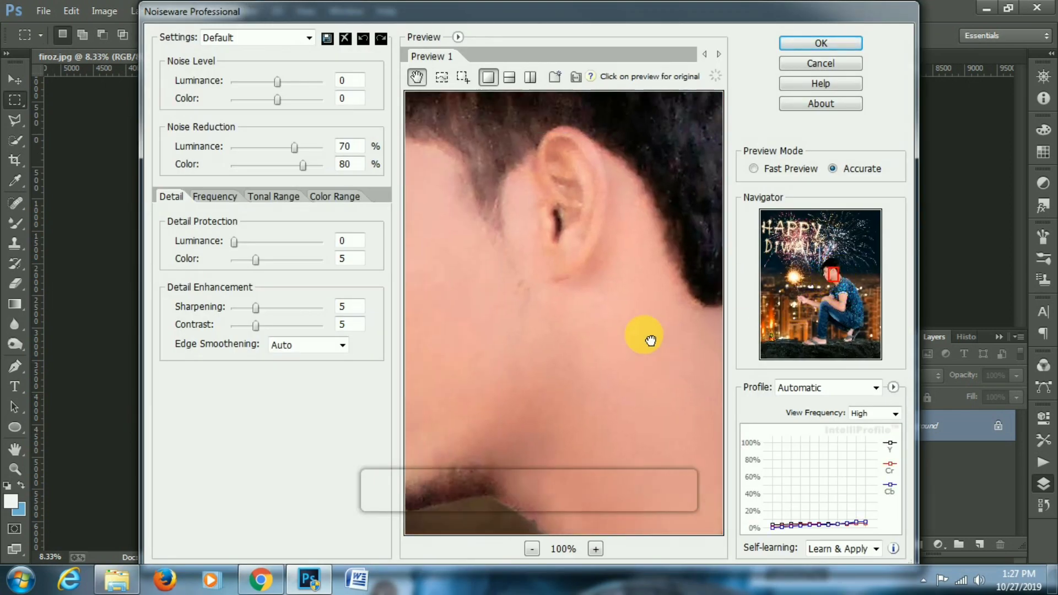
{"action": "left_click", "coordinate": [819, 43]}
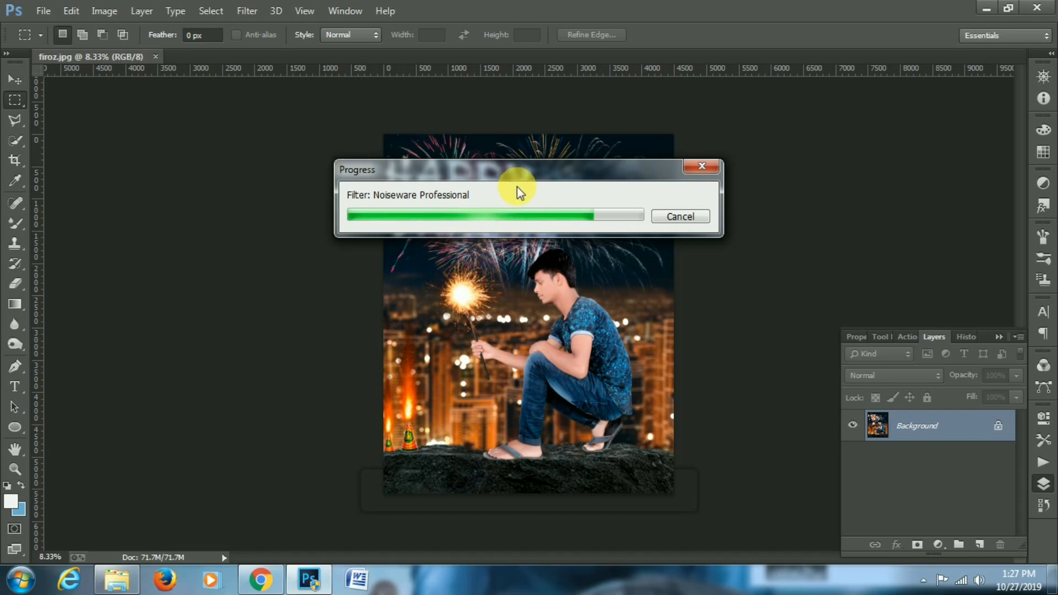
- In the Camera Raw Filter, draw an elliptical radial filter around the man and sparkler, darkening the area outside with exposure -2.05
{"action": "left_click", "coordinate": [247, 11]}
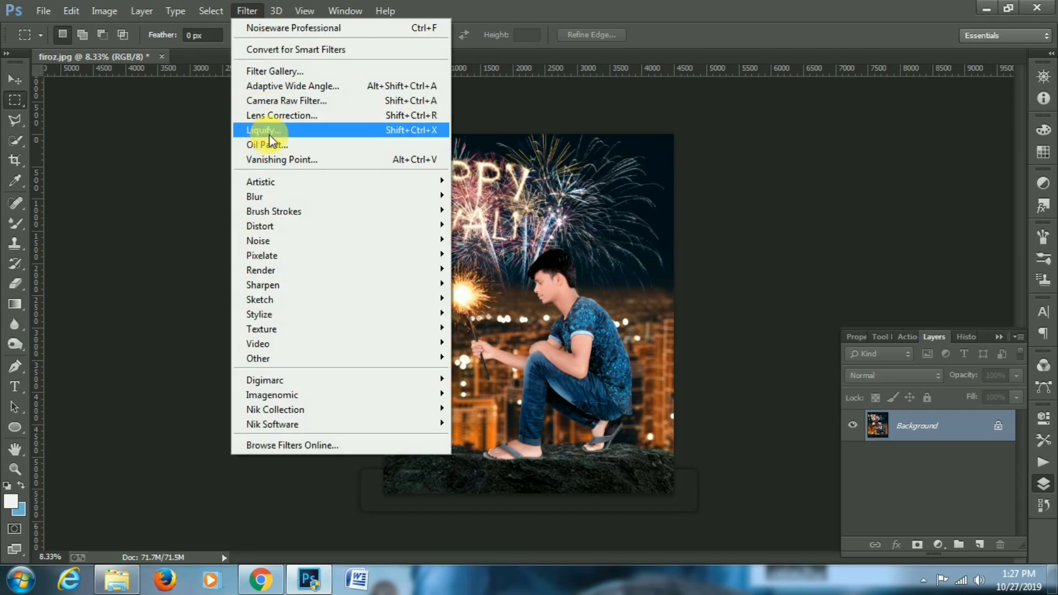
{"action": "left_click", "coordinate": [276, 101]}
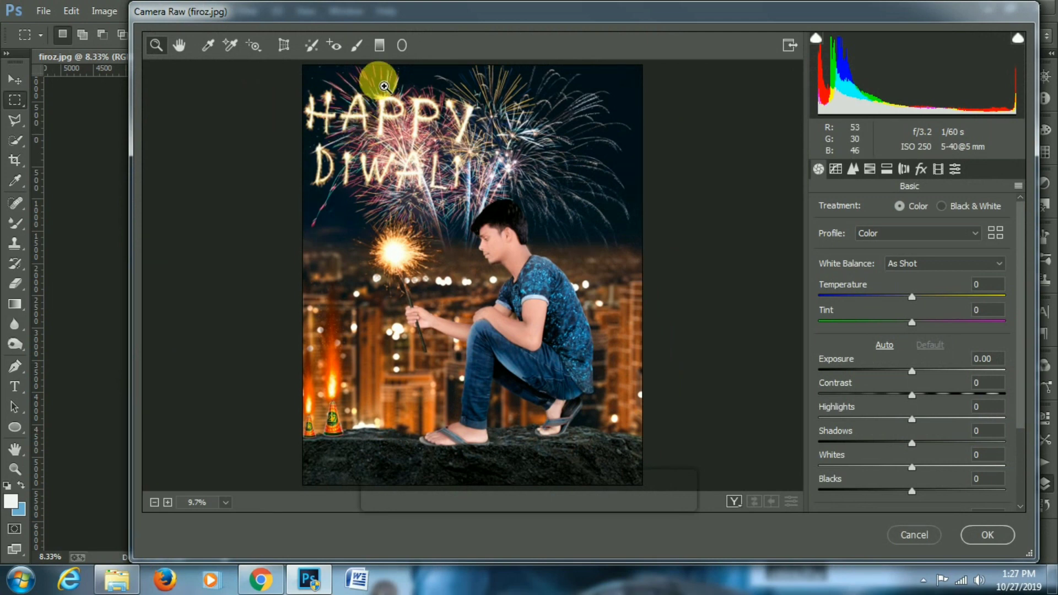
{"action": "left_click", "coordinate": [402, 47]}
{"action": "left_click_drag", "start_coordinate": [403, 207], "coordinate": [504, 329]}
{"action": "left_click_drag", "start_coordinate": [446, 197], "coordinate": [500, 261]}
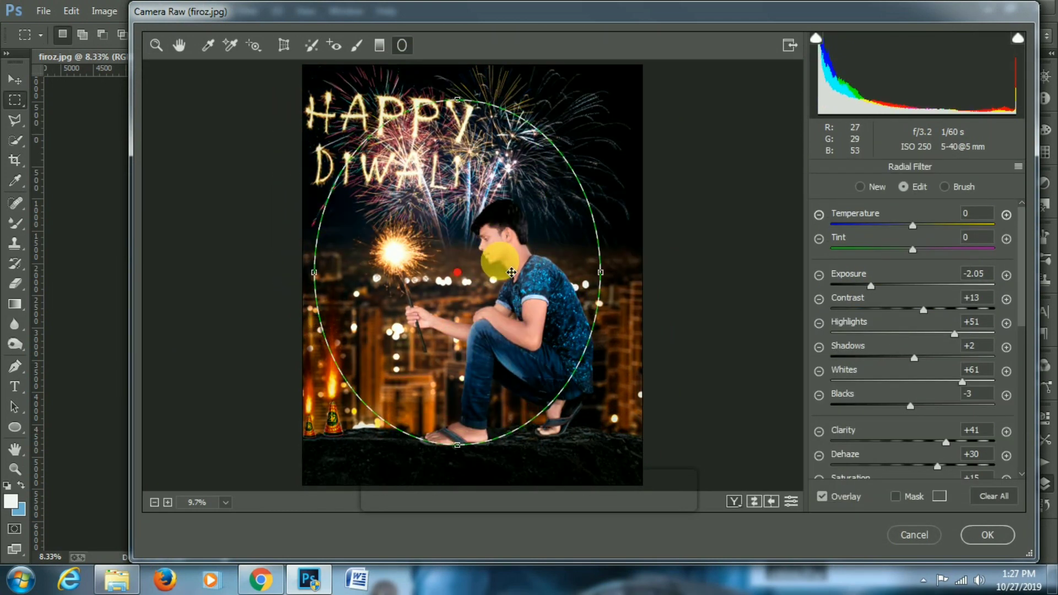
- Stretch the radial filter's ellipse vertically, shift it to cover the fireworks and the man's feet, and apply the Camera Raw adjustments
{"action": "left_click_drag", "start_coordinate": [458, 100], "coordinate": [456, 82]}
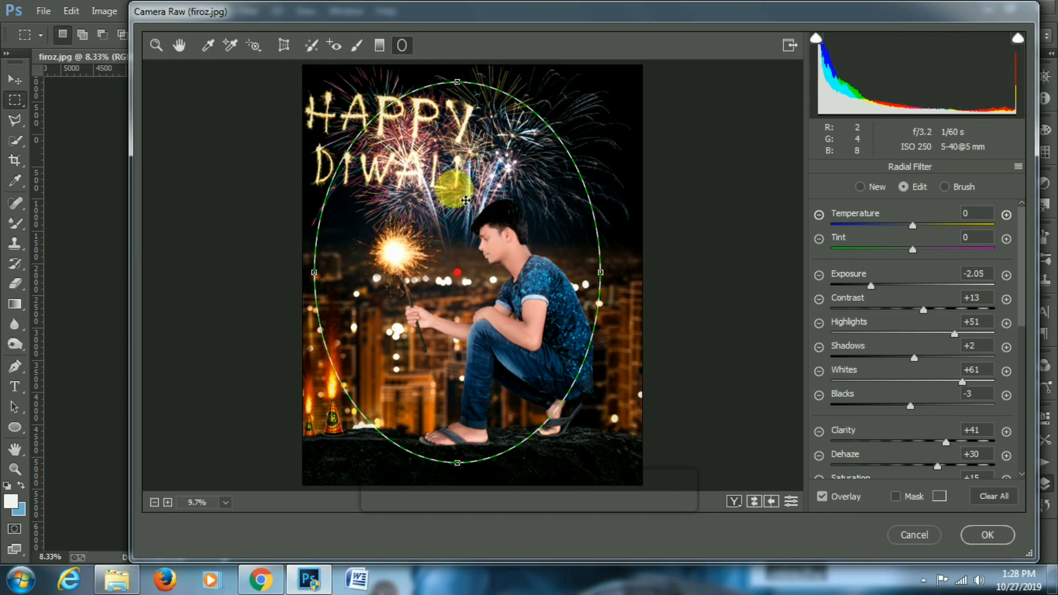
{"action": "left_click_drag", "start_coordinate": [487, 326], "coordinate": [475, 314]}
{"action": "left_click_drag", "start_coordinate": [457, 446], "coordinate": [460, 470]}
{"action": "left_click_drag", "start_coordinate": [523, 293], "coordinate": [533, 301]}
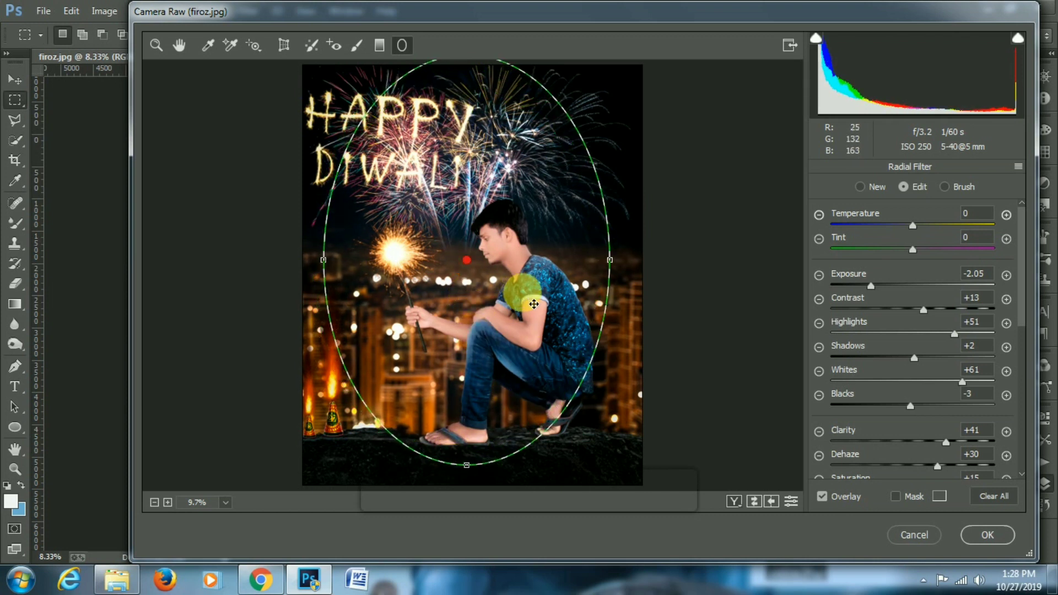
{"action": "left_click", "coordinate": [986, 538]}
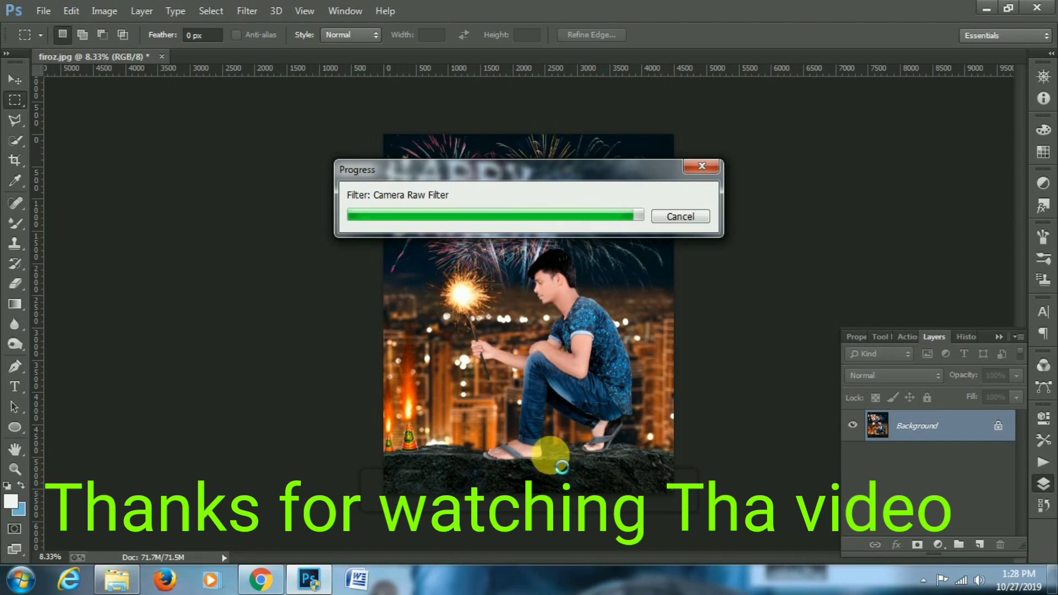
- Save the finished Diwali image
{"action": "left_click", "coordinate": [44, 11]}
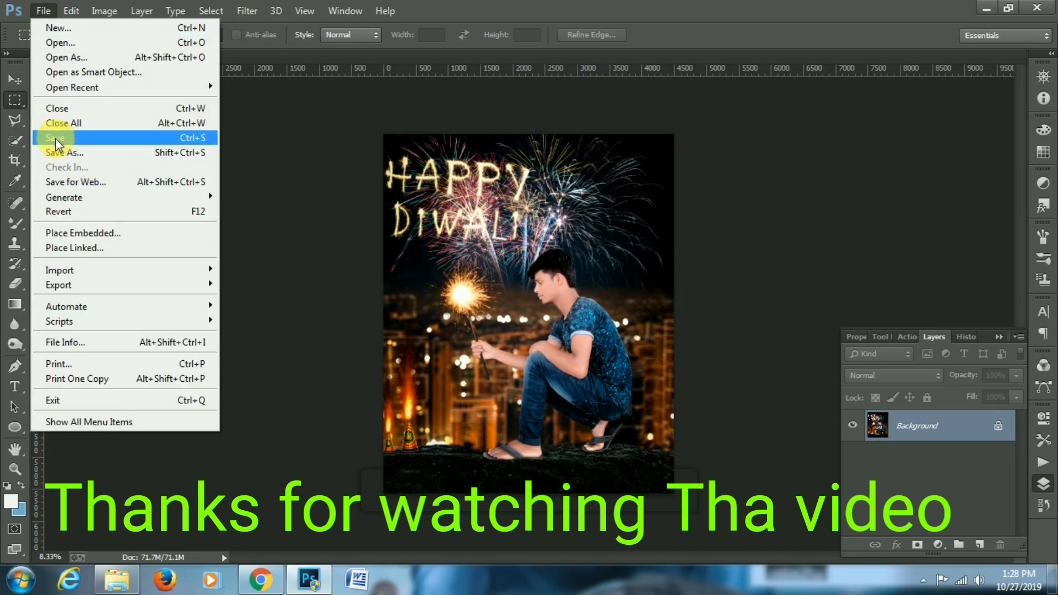